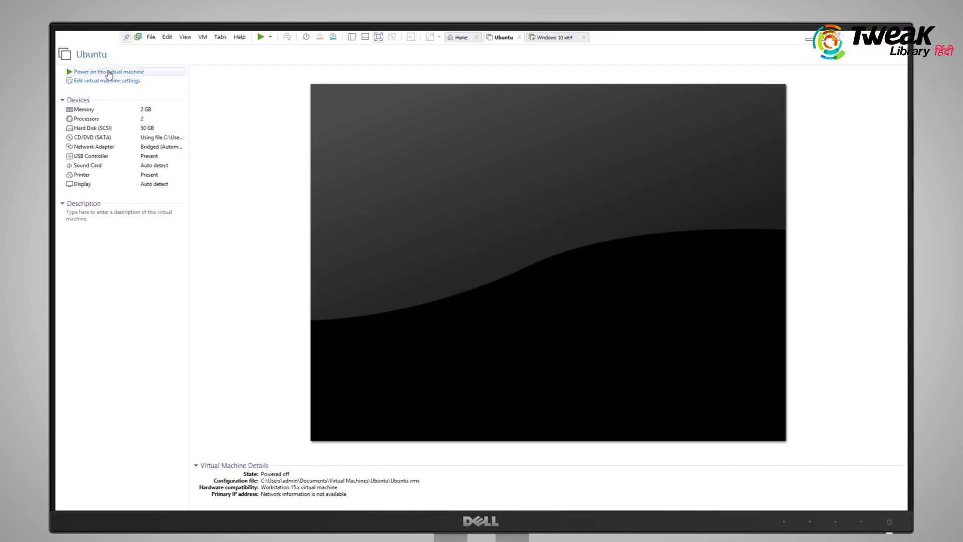
Power on the Ubuntu VM and choose English for the boot menu and installation language
click(110, 74)
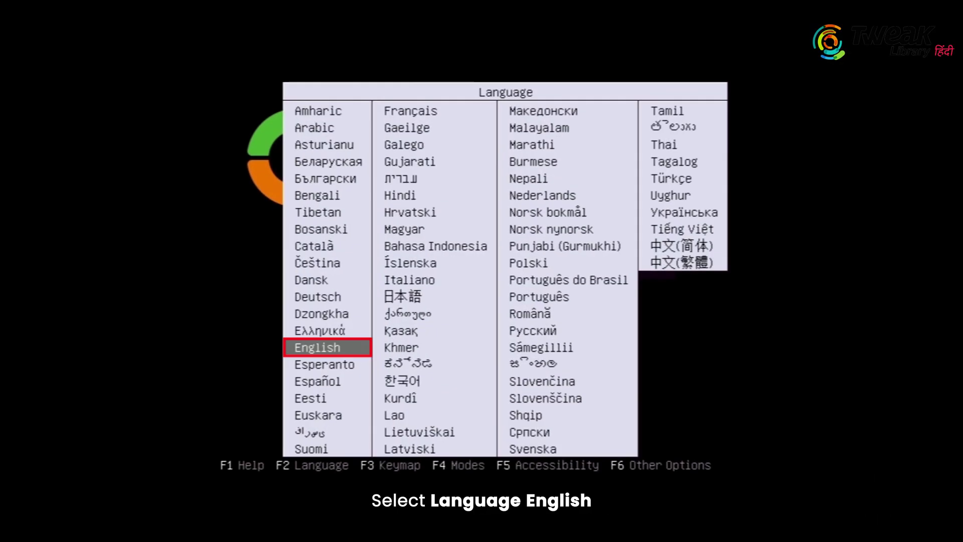
key(Return)
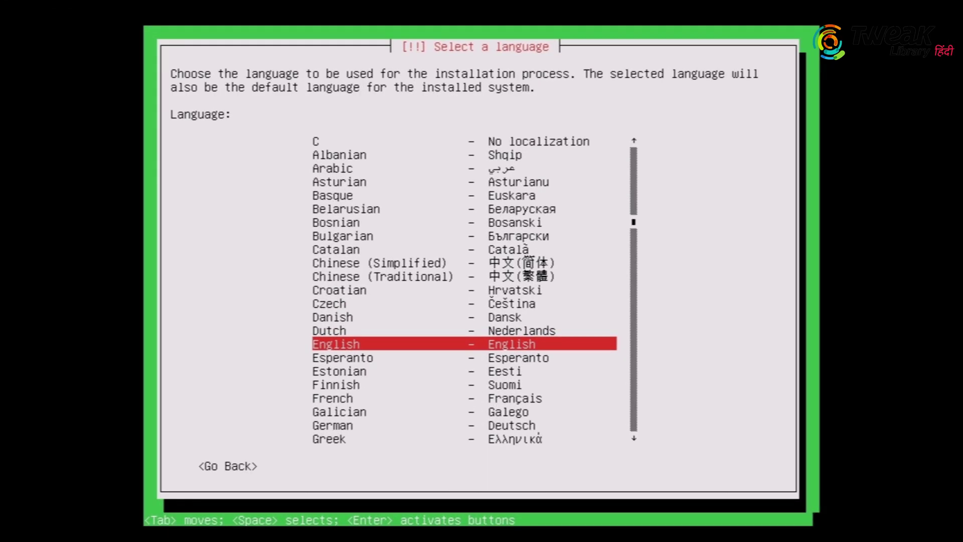
key(Return)
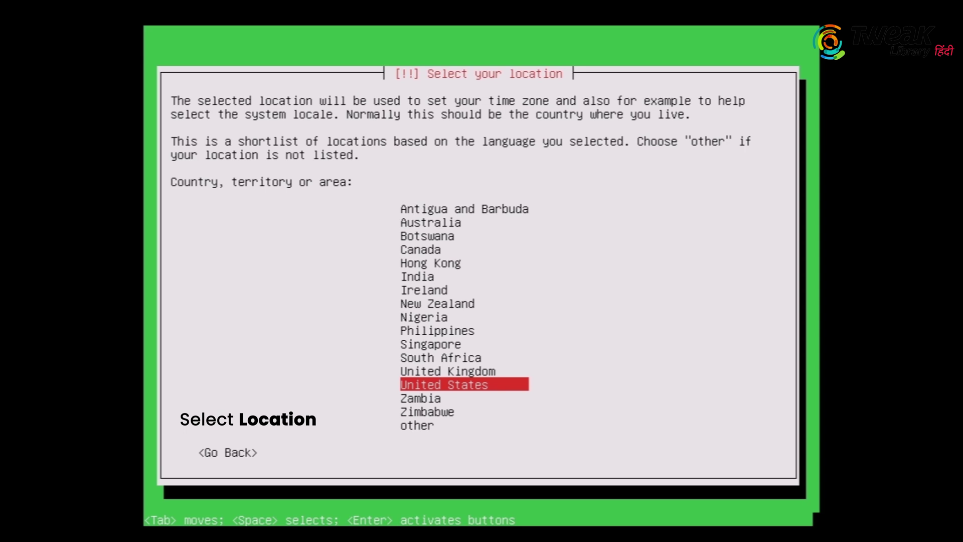
Set the installer location to India and decline automatic keyboard layout detection
key(Up)
key(Up)
key(Up)
key(Up)
key(Up)
key(Up)
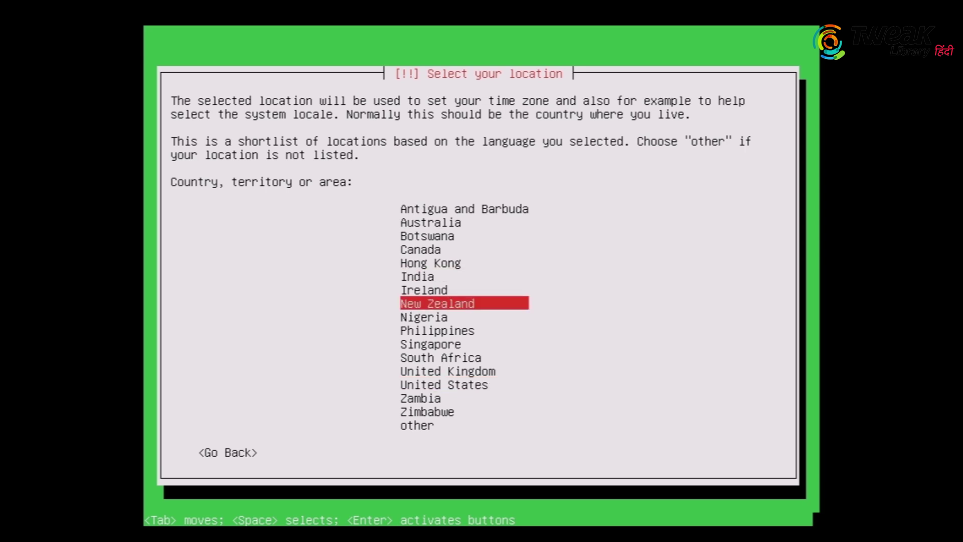
key(Up)
key(Up)
key(Return)
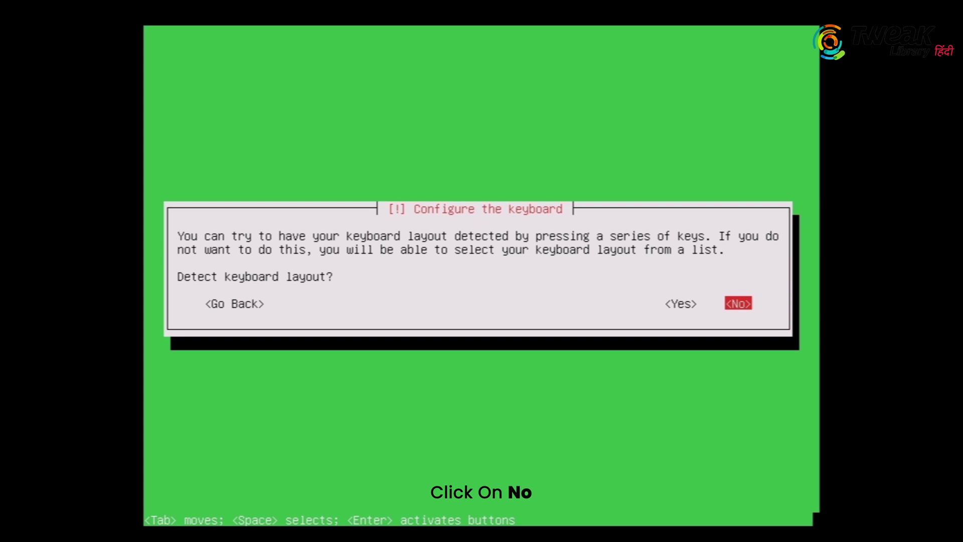
key(Return)
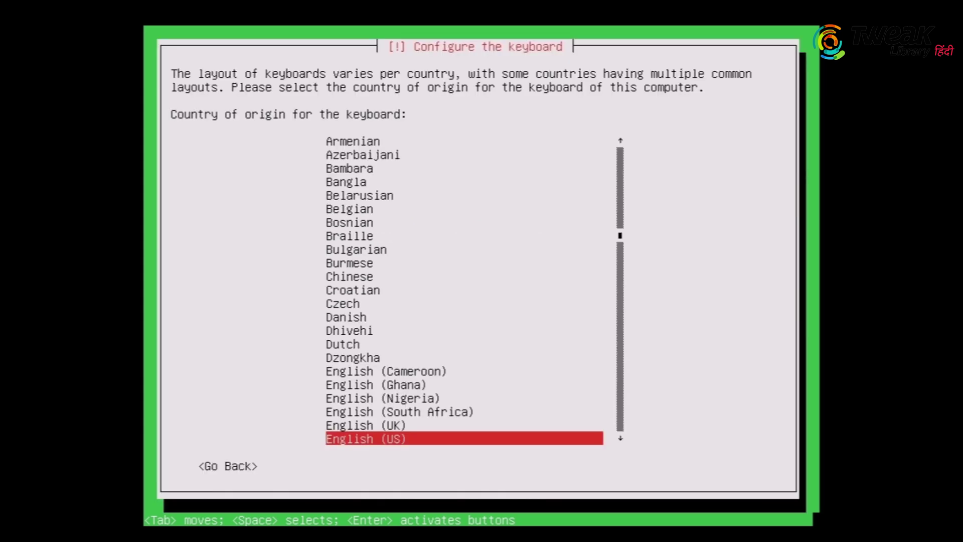
Choose English (US) as both the keyboard country and the keyboard layout
key(Return)
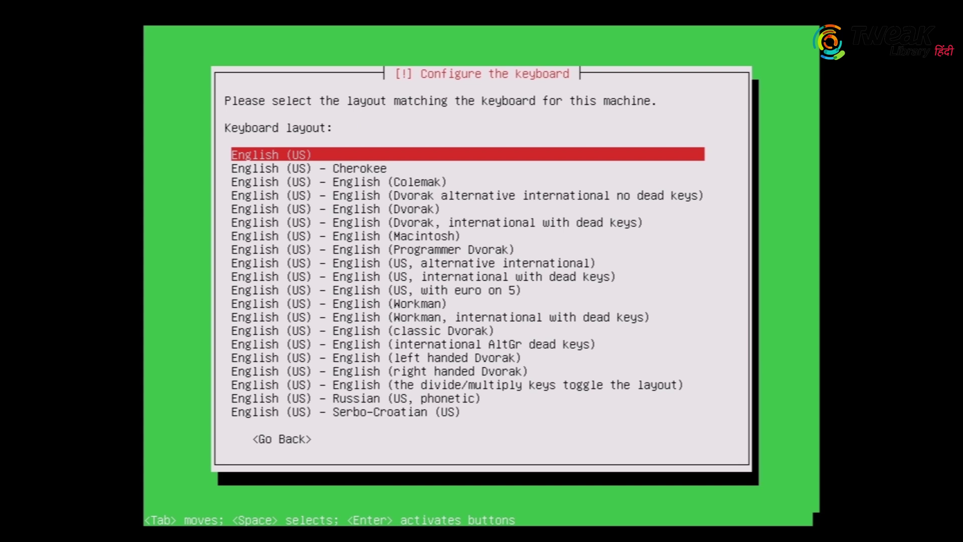
key(Return)
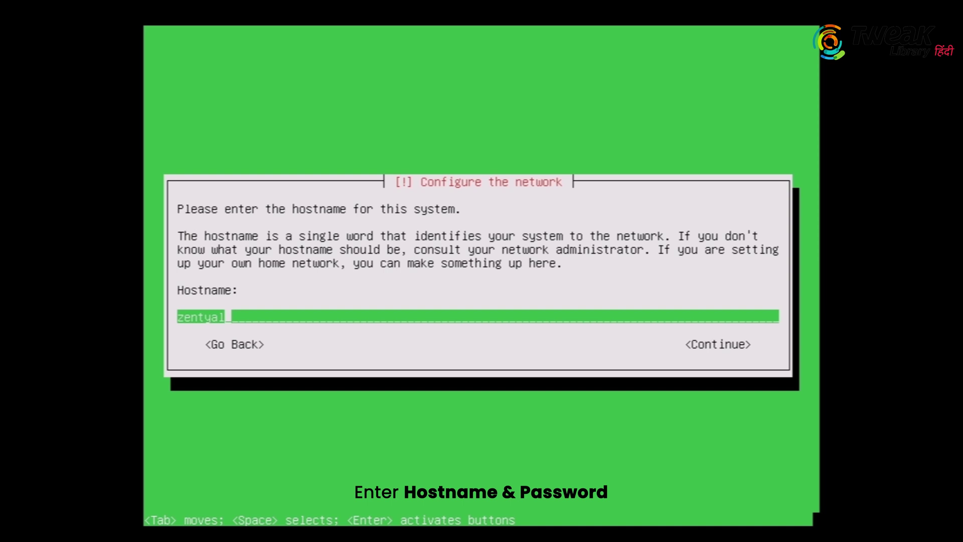
Accept 'zentyal' as hostname, then enter and re-enter the new user's password
key(Return)
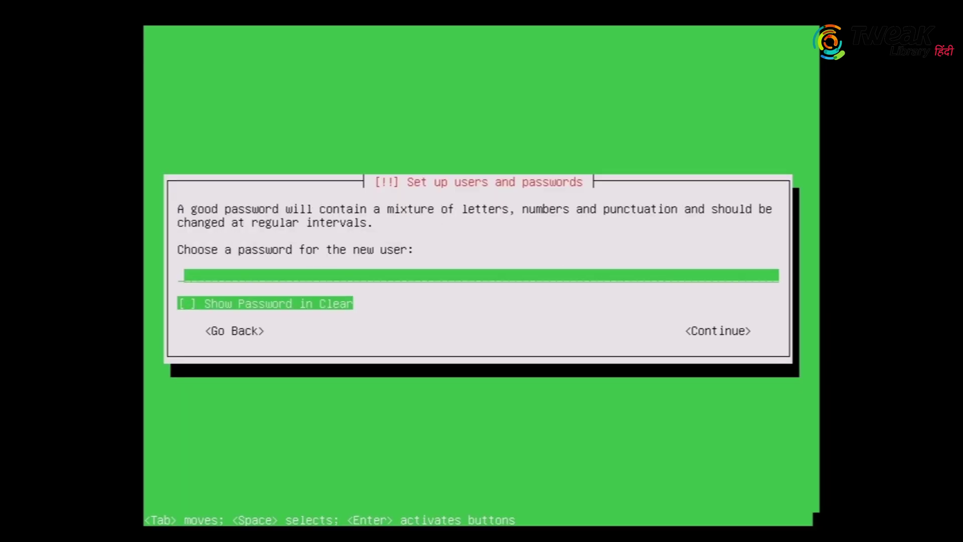
key(Tab)
key(Tab)
key(Tab)
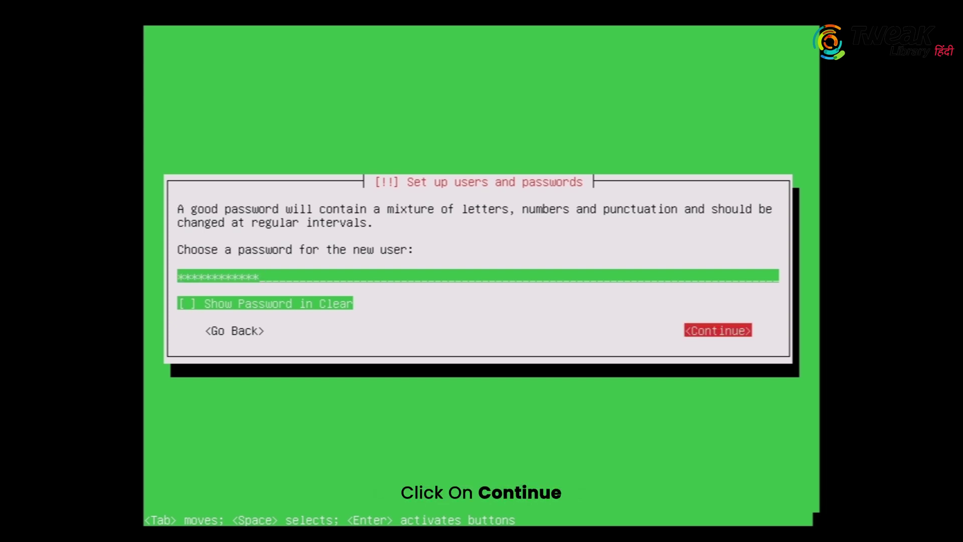
key(Return)
text(************)
key(Return)
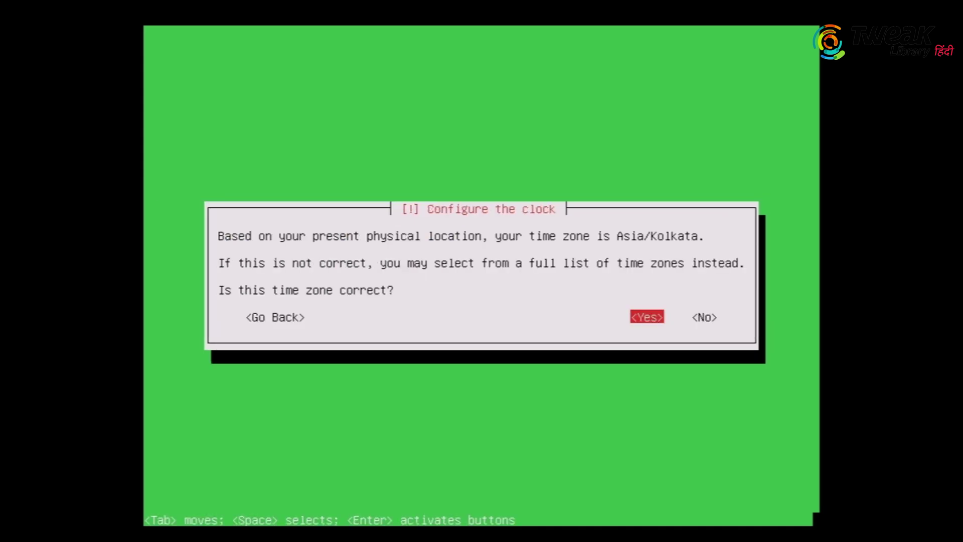
Confirm Asia/Kolkata as the time zone in the Configure the clock dialog
key(Return)
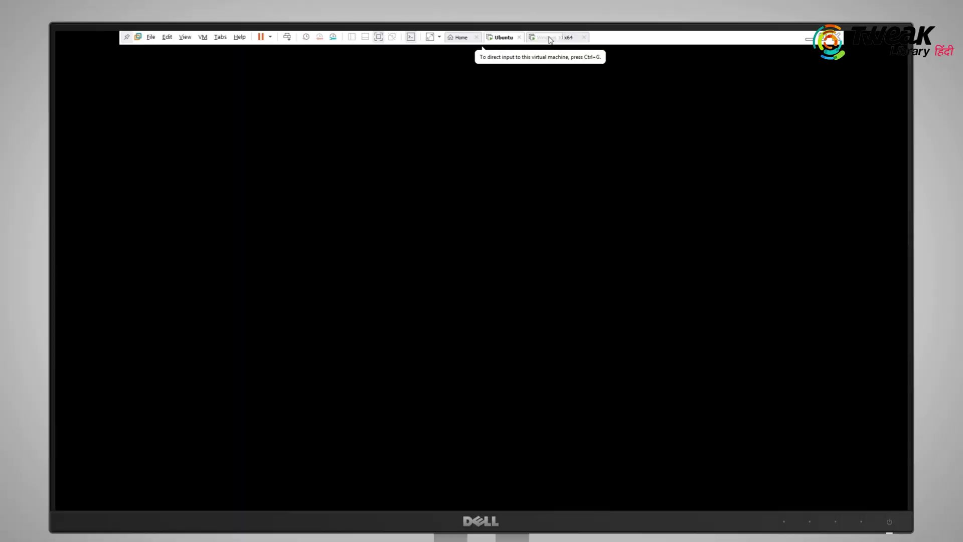
On the Windows 10 VM, close the Run dialog and refresh the desktop twice
click(551, 40)
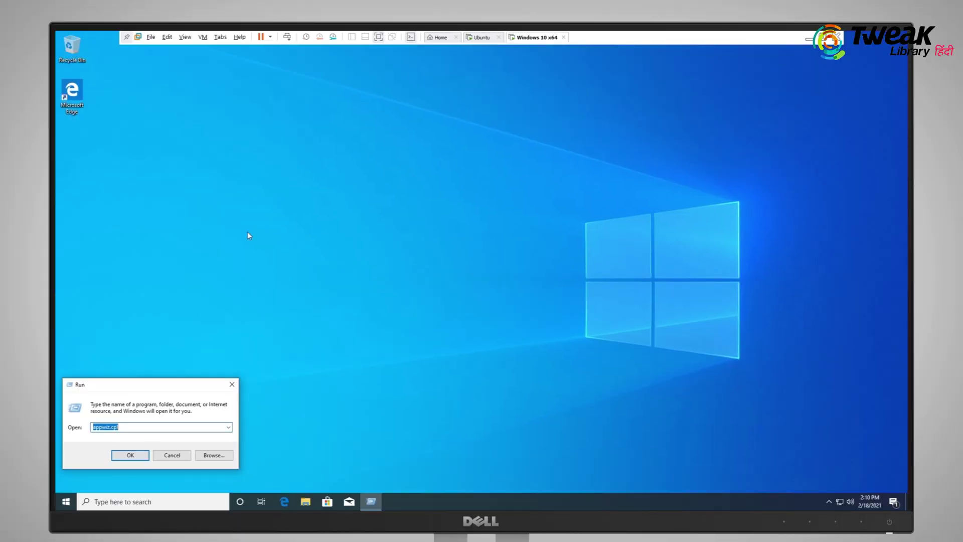
click(232, 384)
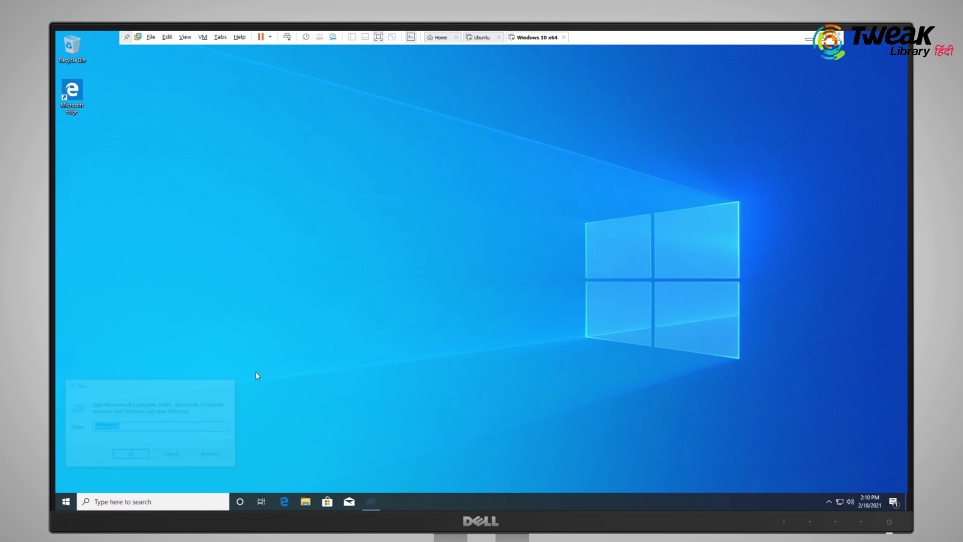
right_click(251, 251)
click(278, 276)
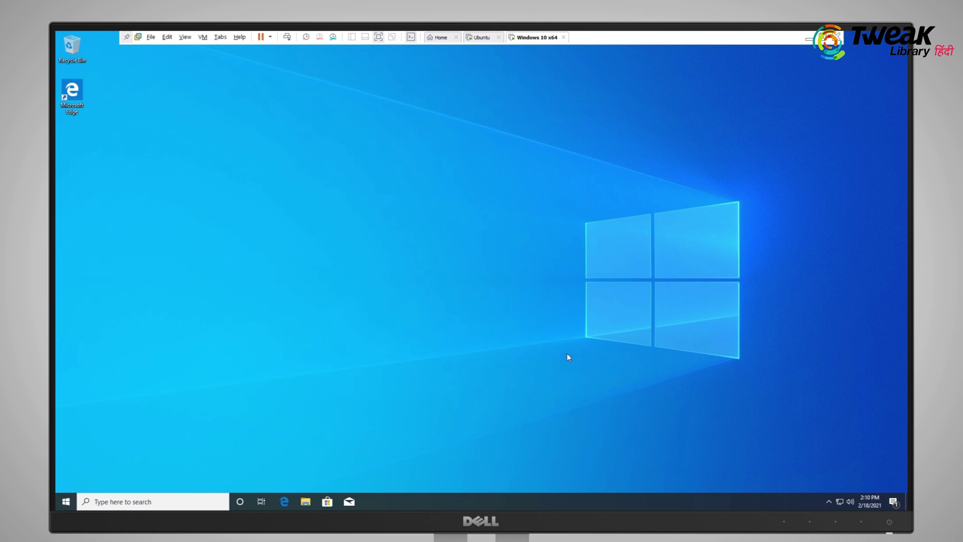
right_click(445, 275)
click(467, 300)
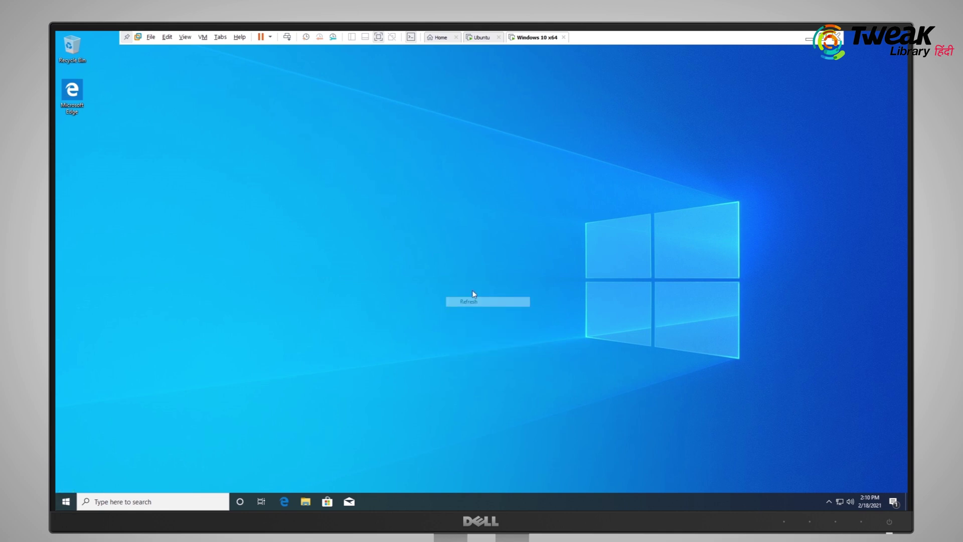
Toggle the Start menu, then open the System window with Win+Pause
key(super)
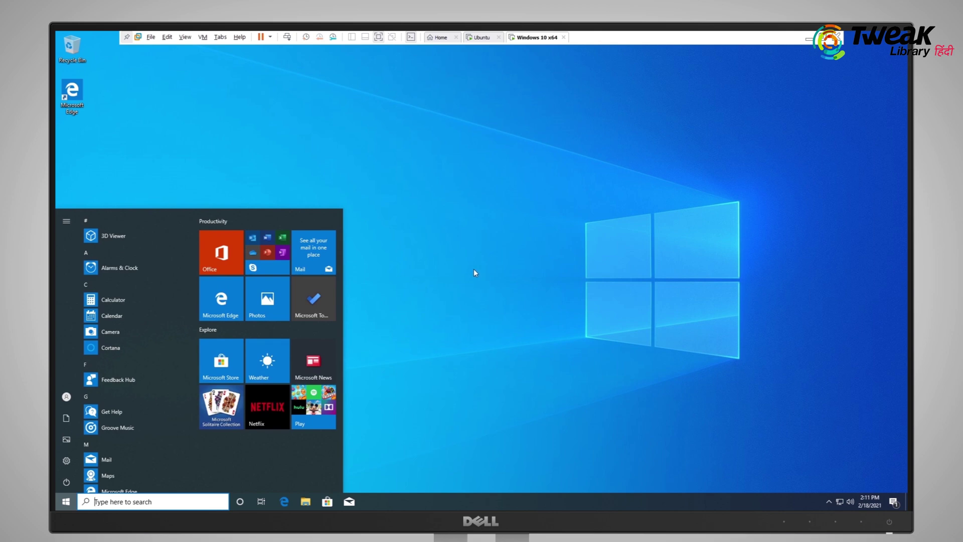
key(super)
key(super+Pause)
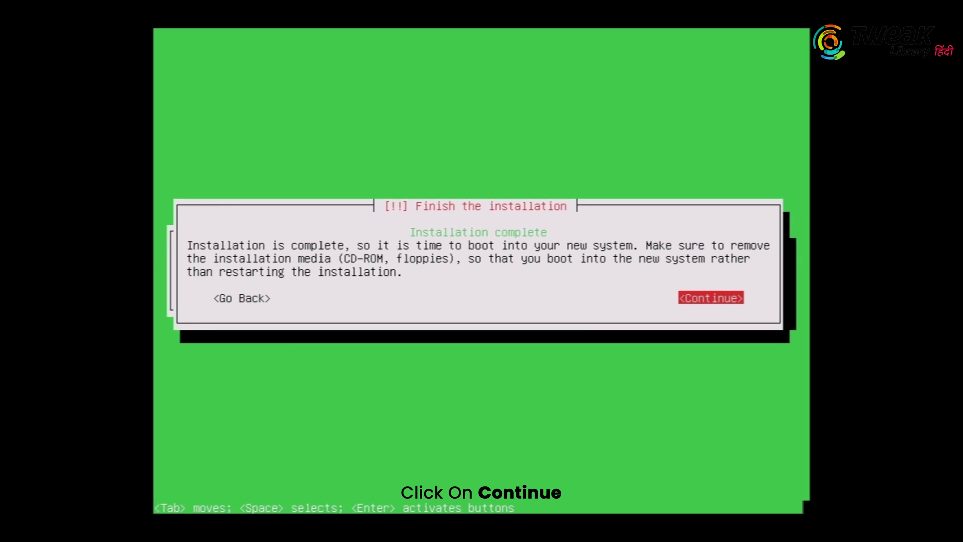
Continue past Finish the installation so the Zentyal server reboots
key(Return)
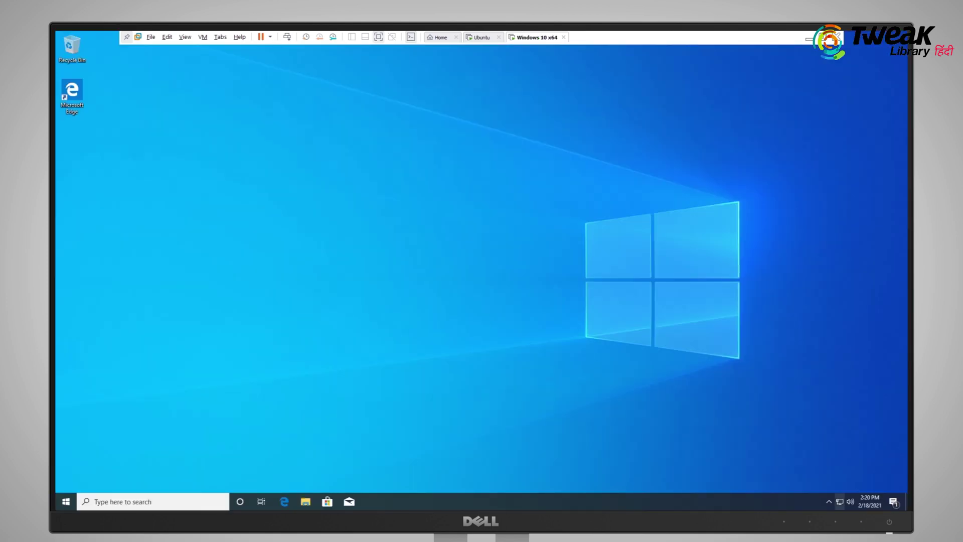
Open Ethernet0's IPv4 properties on the Windows VM, then return to the Zentyal server
right_click(840, 501)
click(839, 493)
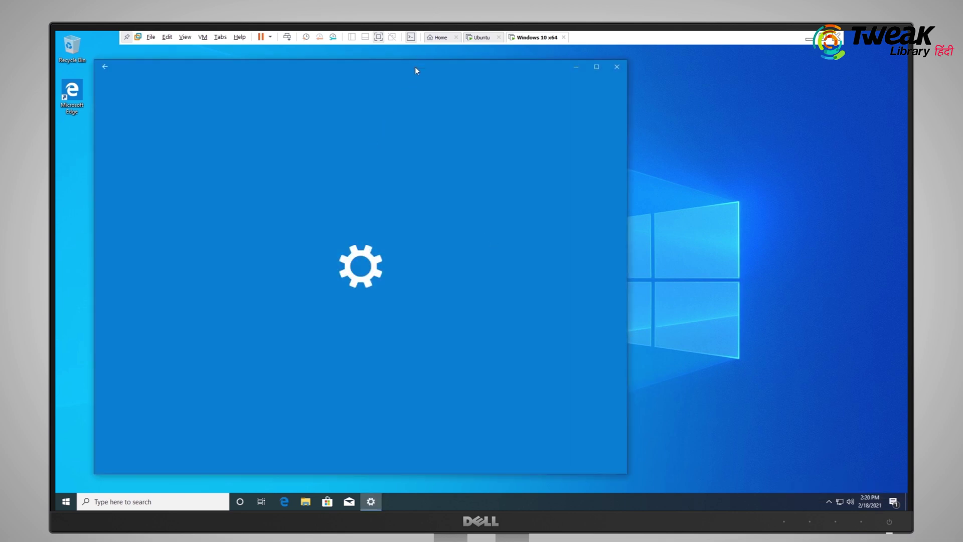
drag(419, 68, 477, 68)
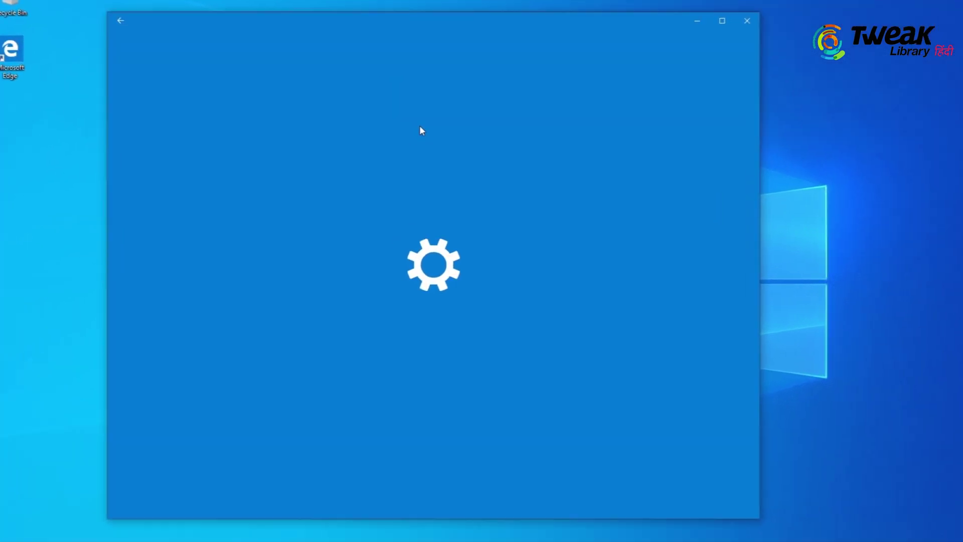
click(344, 344)
double_click(287, 165)
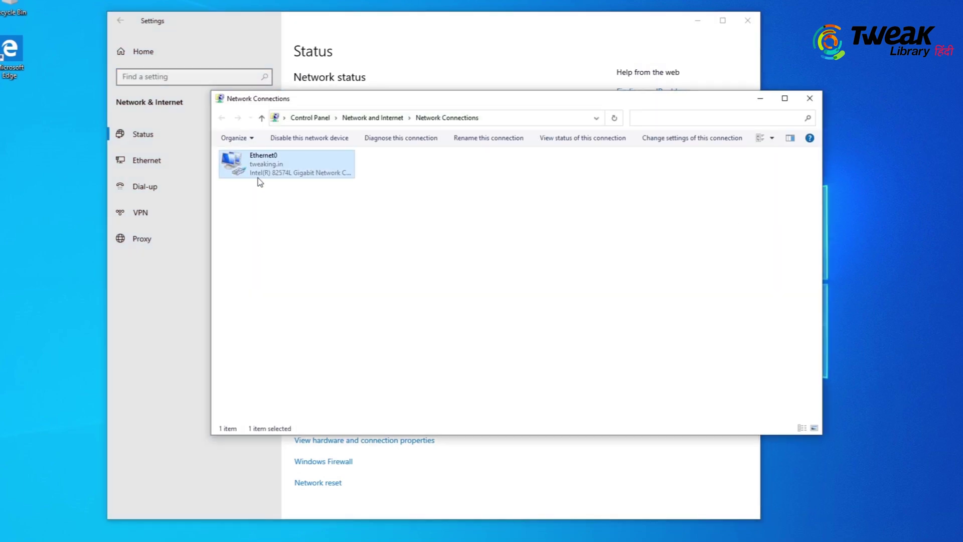
click(448, 355)
double_click(522, 279)
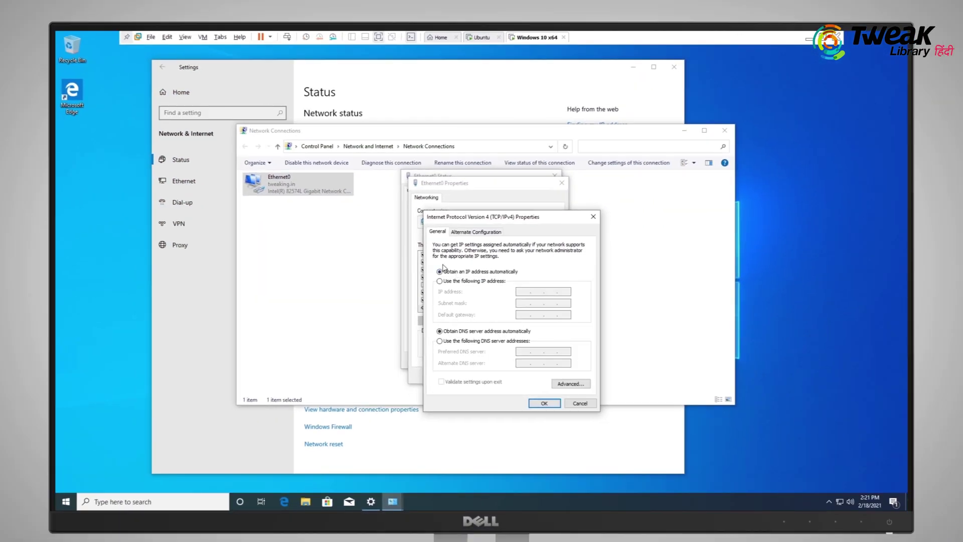
click(478, 38)
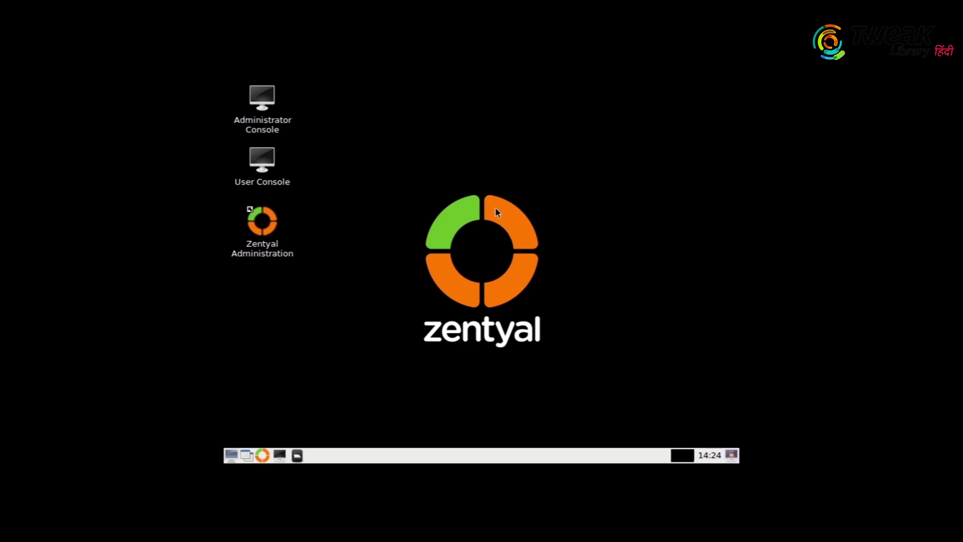
Run 'ip a' in a Zentyal terminal, clearing Firefox's error and privacy notice tab
double_click(261, 158)
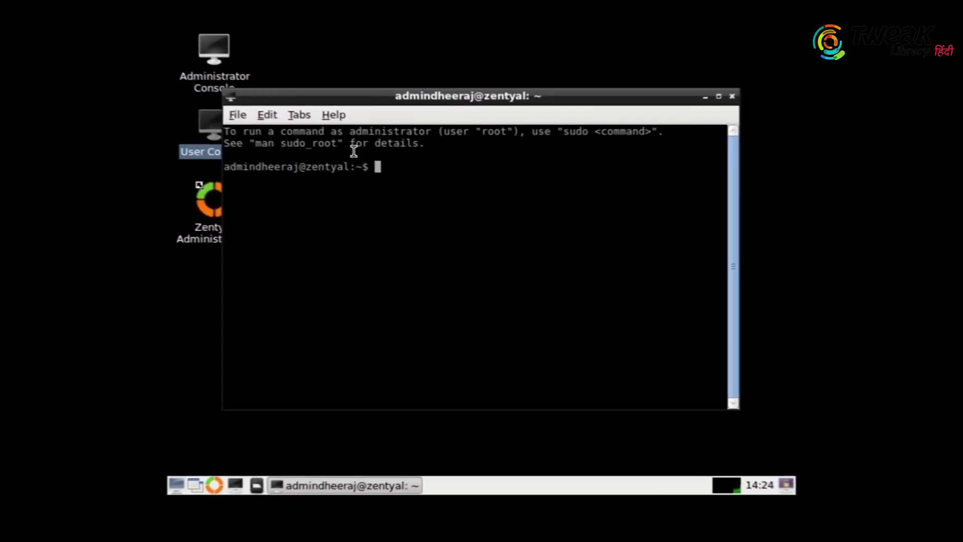
text(ip a)
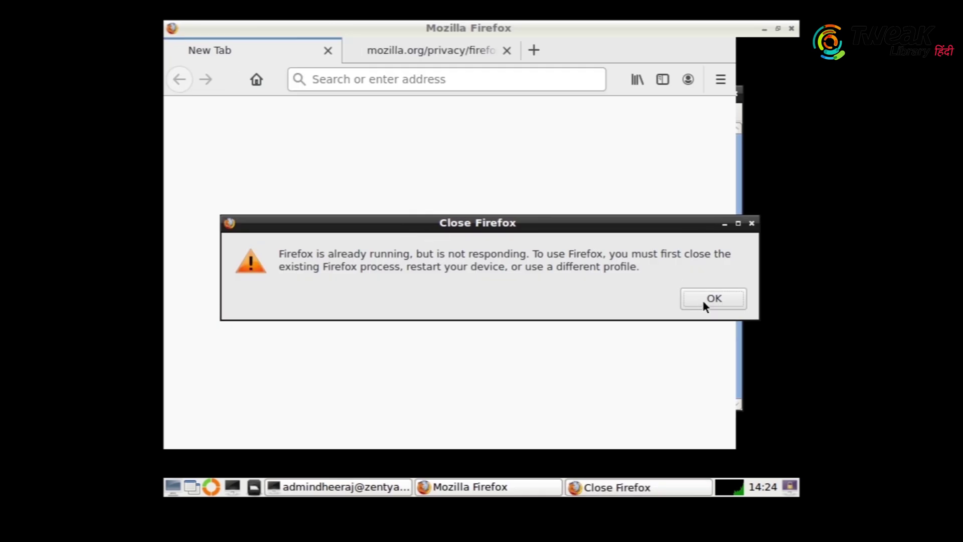
click(703, 302)
click(416, 49)
click(506, 50)
click(762, 29)
key(Return)
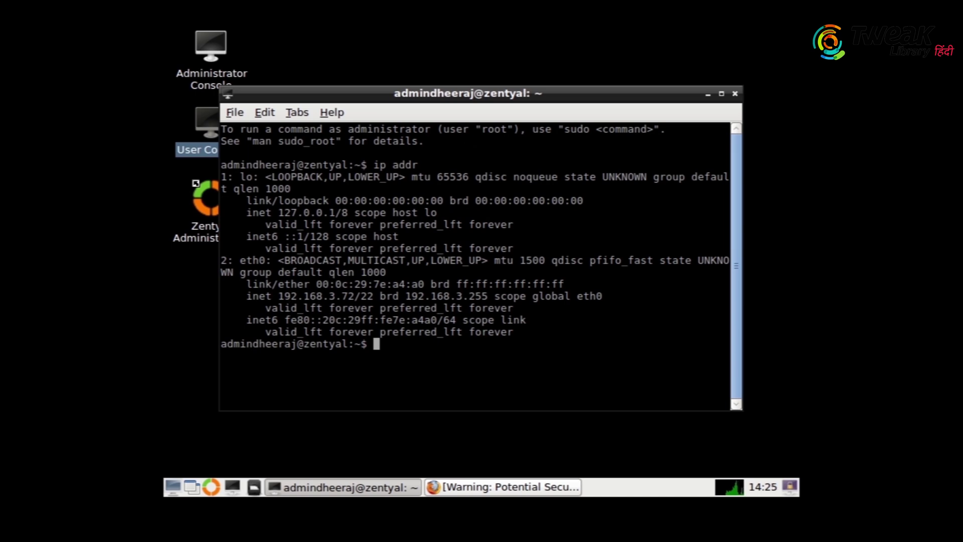
click(483, 489)
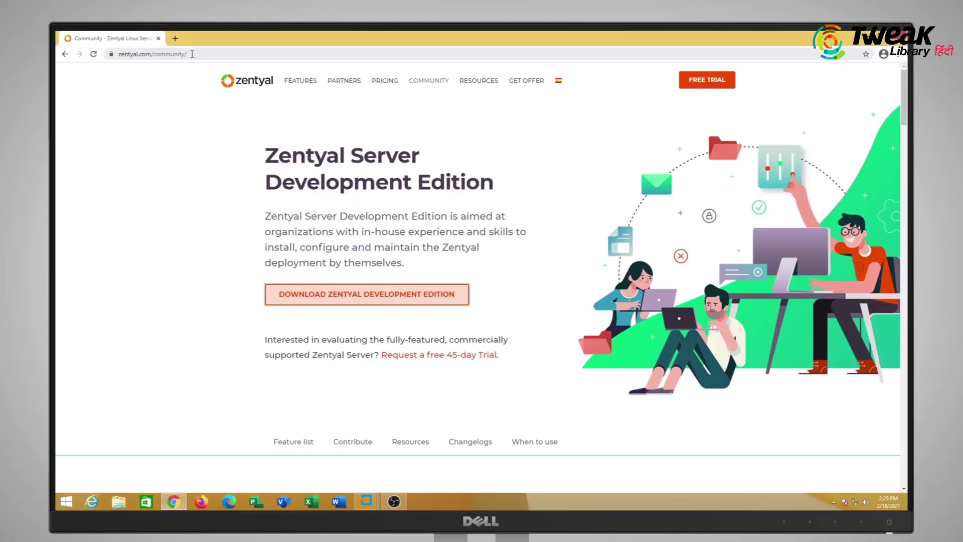
Log in to Zentyal web administration with the admin username and password, then start Initial Setup
click(192, 54)
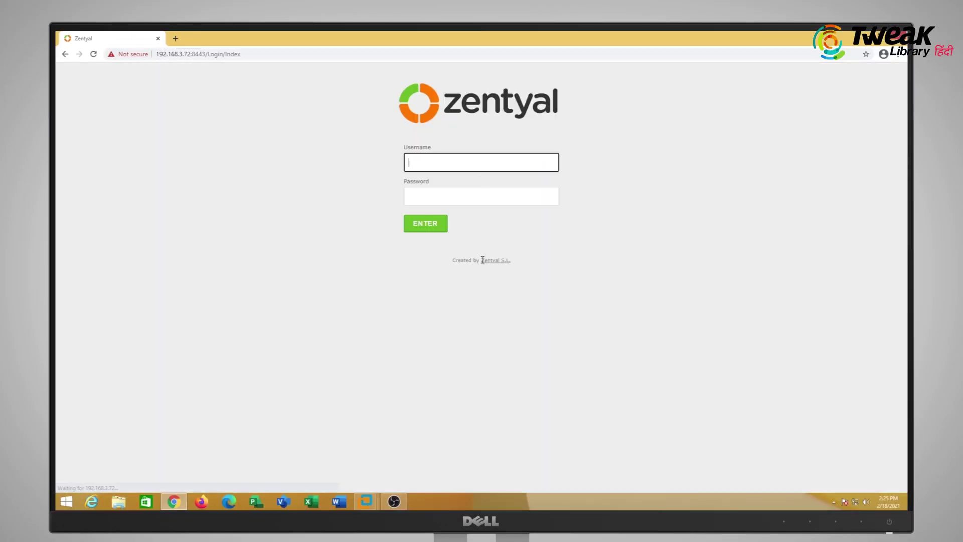
text(admindheeraj)
key(Tab)
text(********)
key(Return)
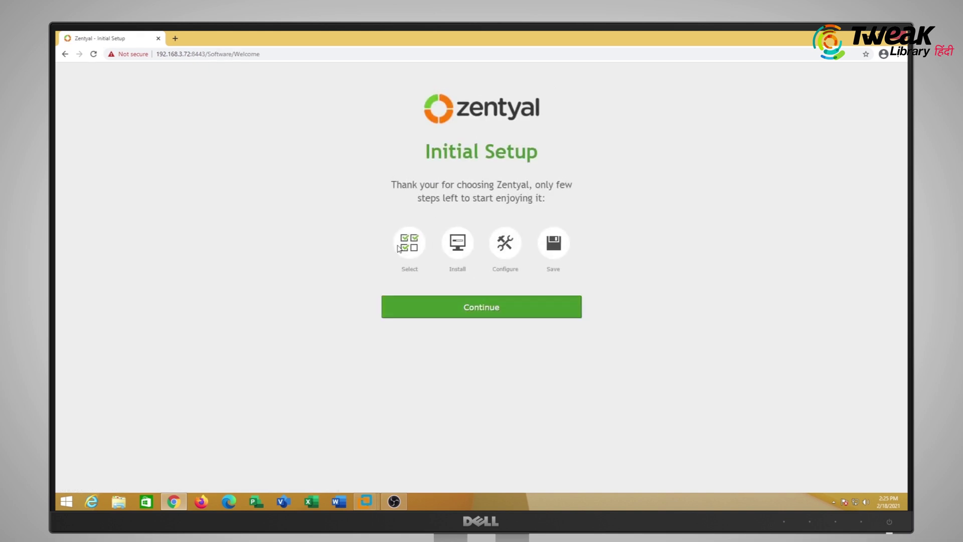
click(488, 312)
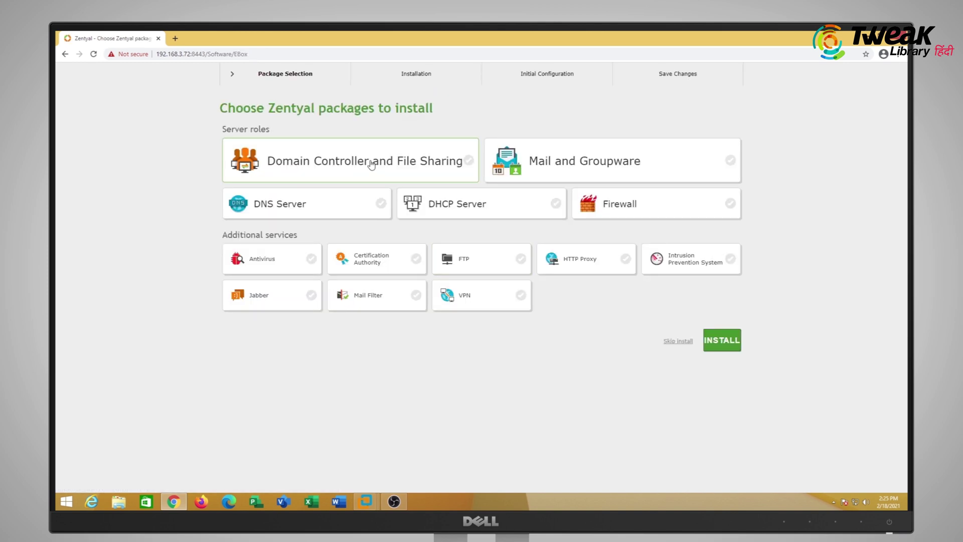
Select Domain Controller and File Sharing plus DNS Server, install them, and confirm
click(466, 163)
click(382, 204)
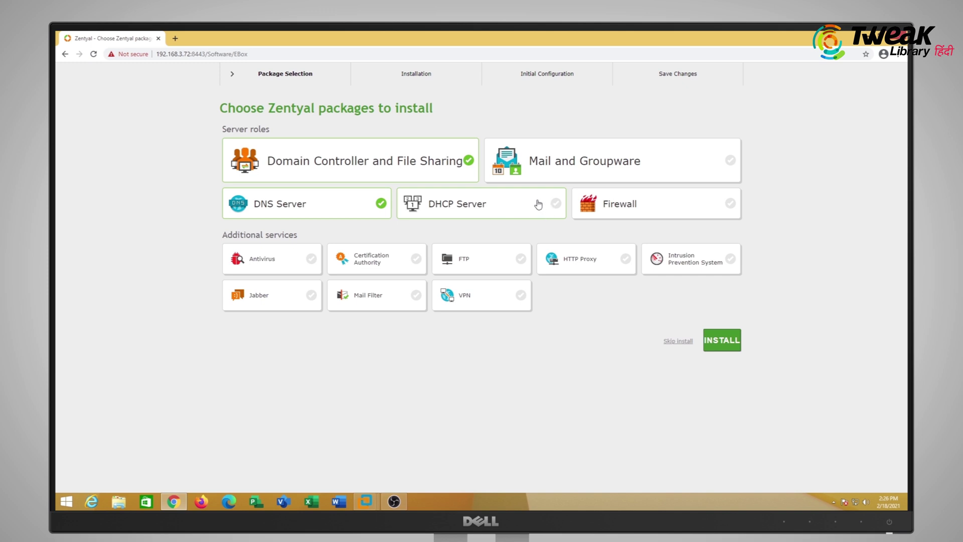
click(723, 340)
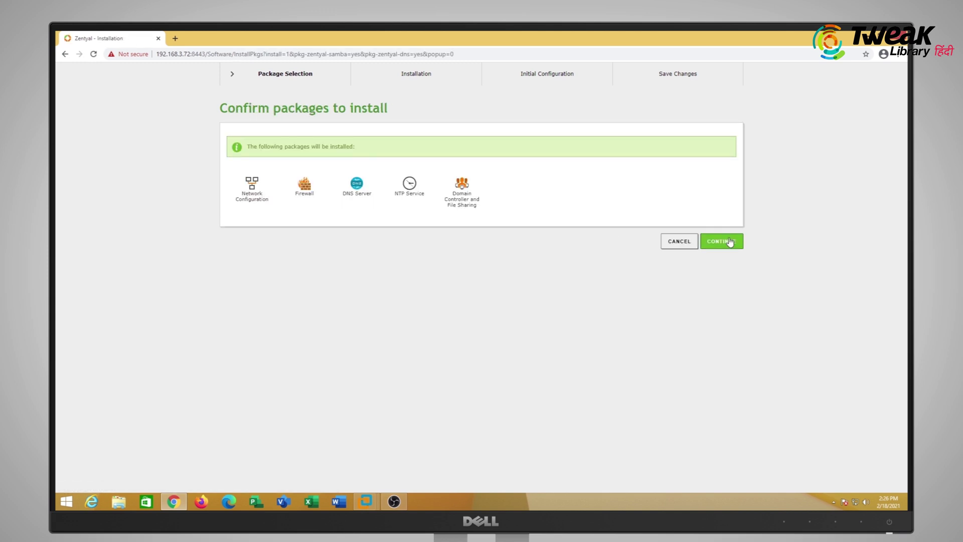
click(725, 241)
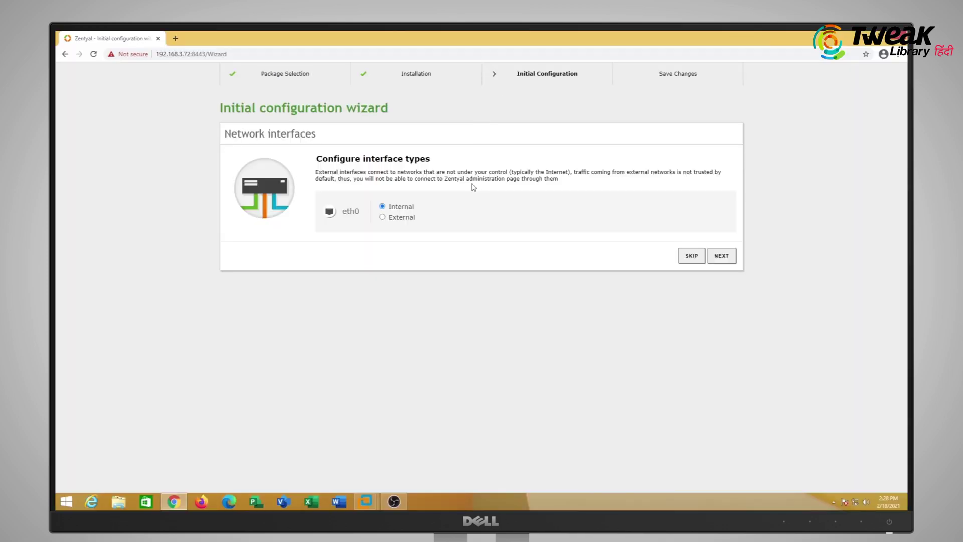
Finish Zentyal's initial setup with eth0 internal, no external network, and host domain tweaklibrary.in
click(712, 255)
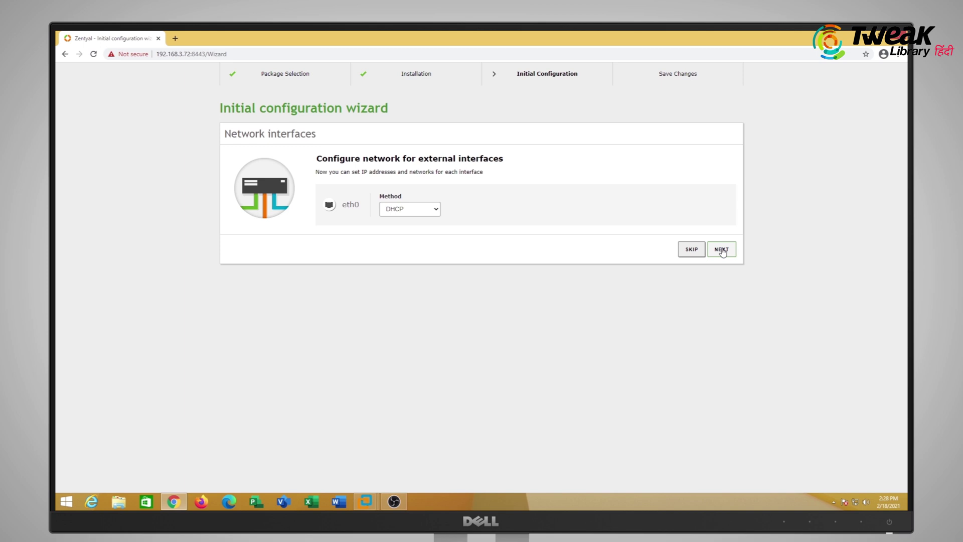
click(693, 249)
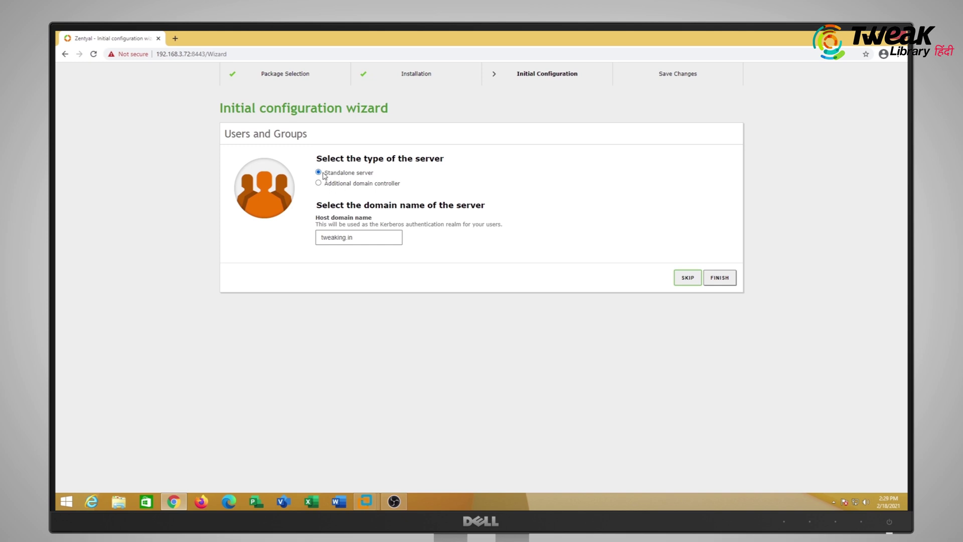
double_click(353, 238)
text(tweaklibrary)
click(719, 279)
click(276, 305)
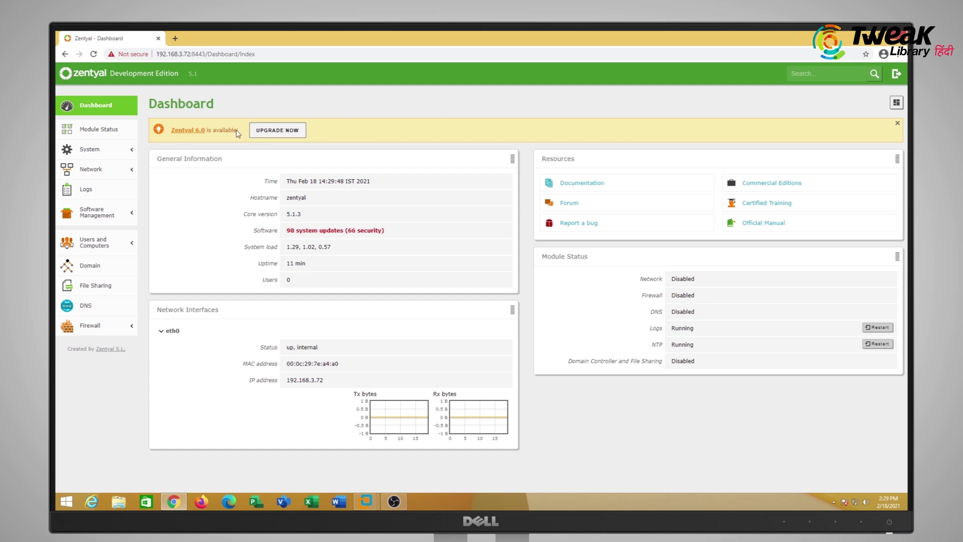
Enable Domain Controller and File Sharing in Module Status, accepting its Network and DNS dependencies
click(128, 243)
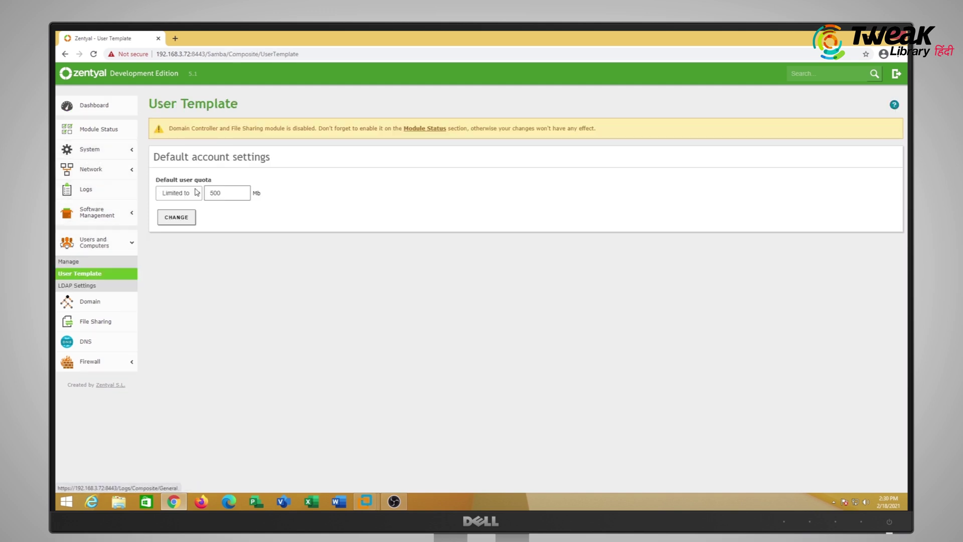
click(93, 129)
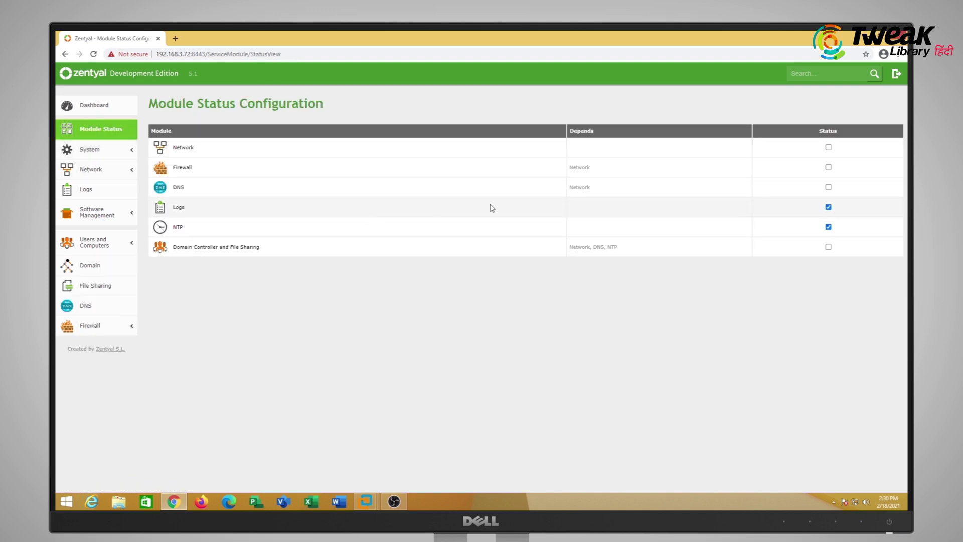
click(829, 249)
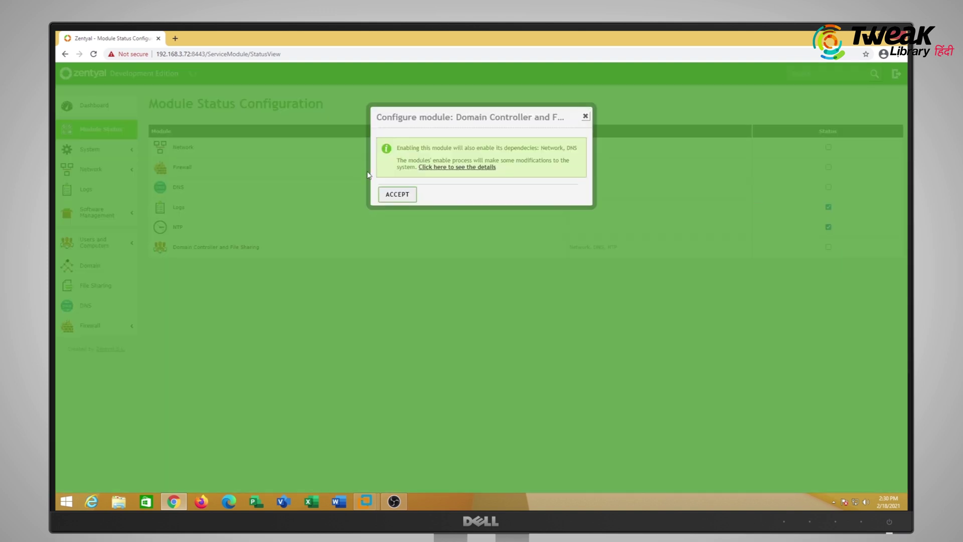
click(396, 192)
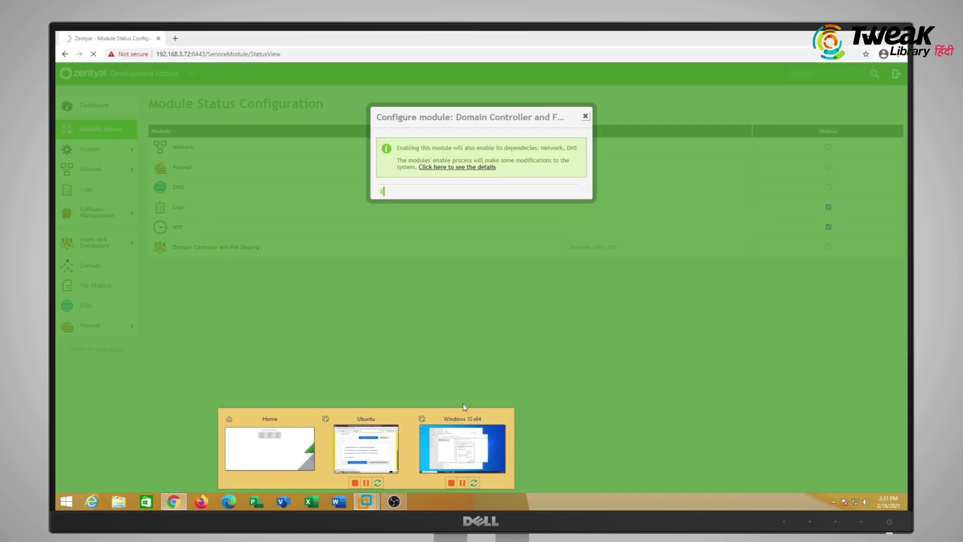
Give the Windows 10 VM's Ethernet0 static IP 192.168.3.77, mask 255.255.252.0, DNS 192.168.3.72
click(462, 442)
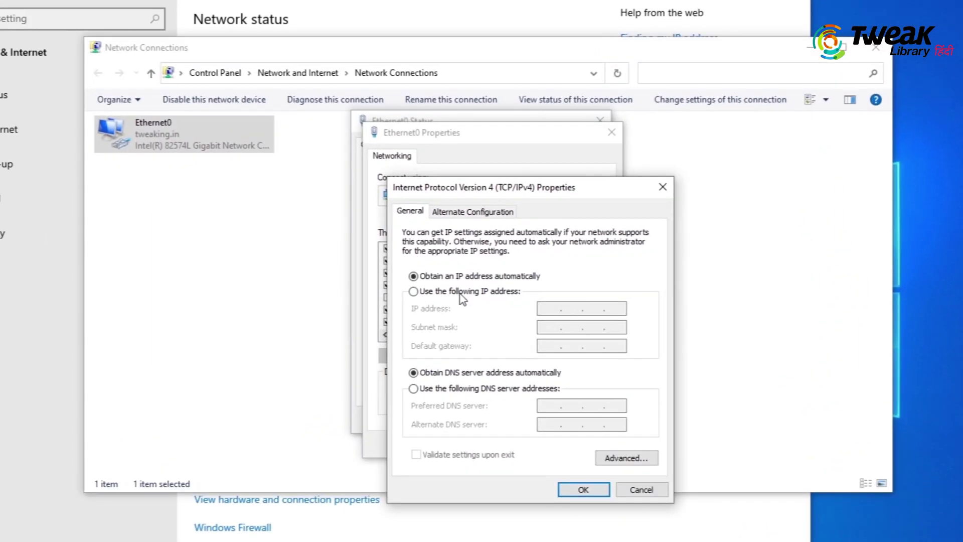
click(441, 280)
key(Tab)
key(Tab)
text(192 . 168 . )
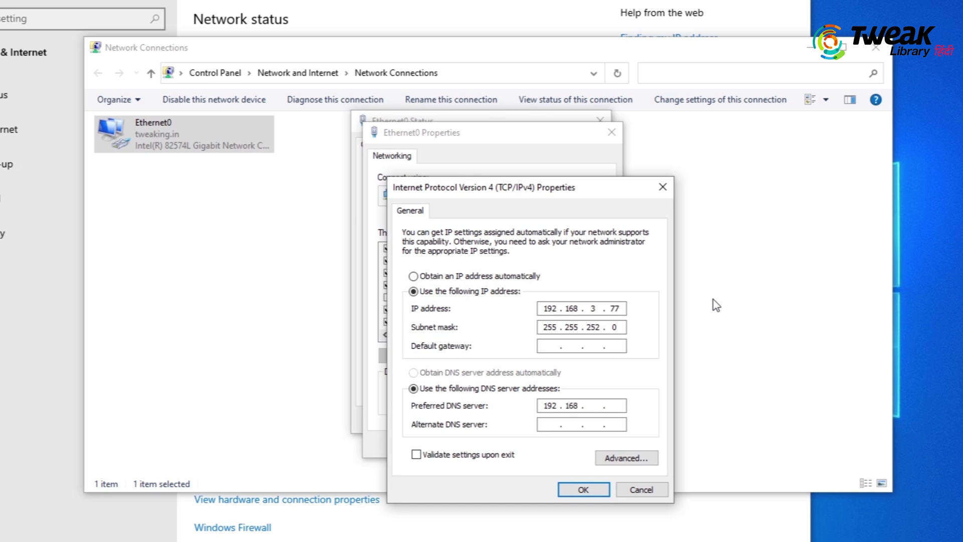
text(3 . 72)
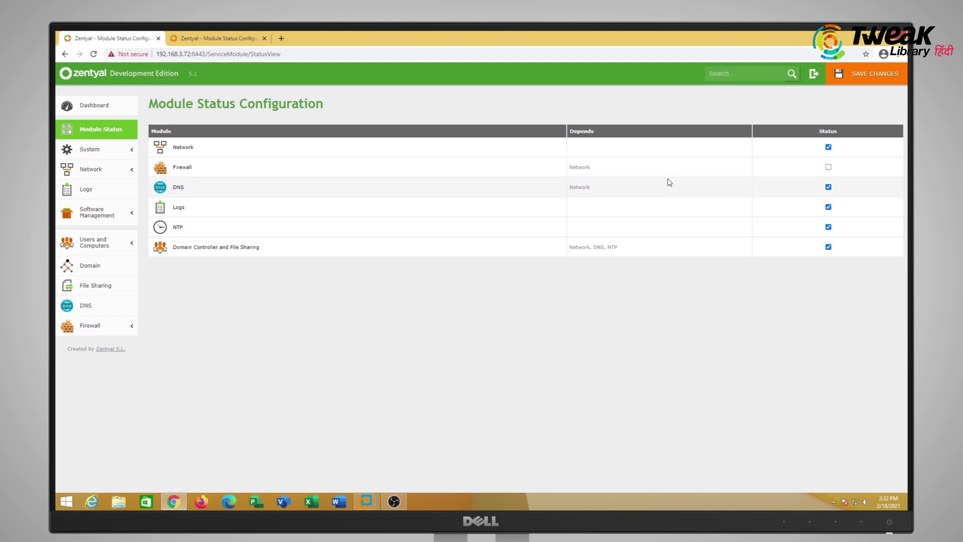
Save Zentyal's pending module changes, then show the Domain page with realm tweaklibrary.in
click(862, 74)
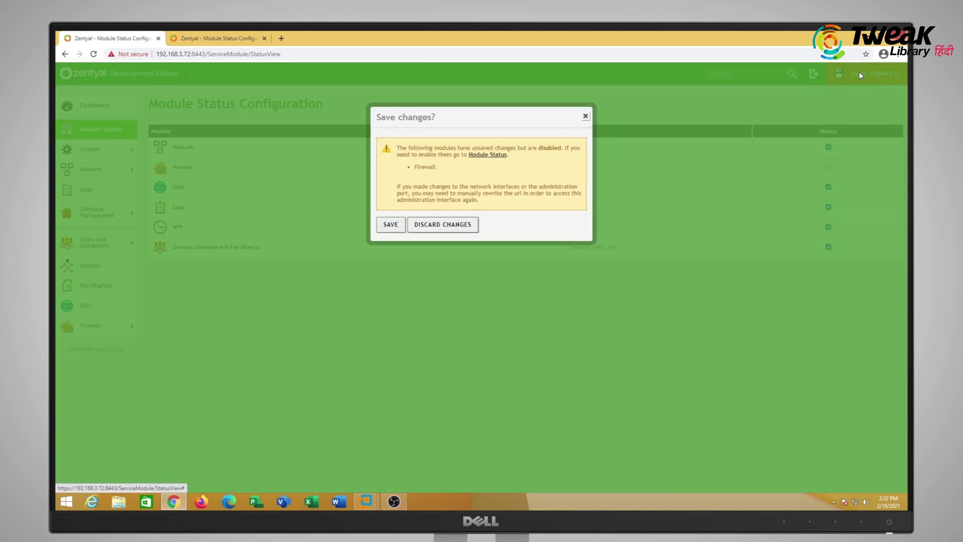
click(393, 223)
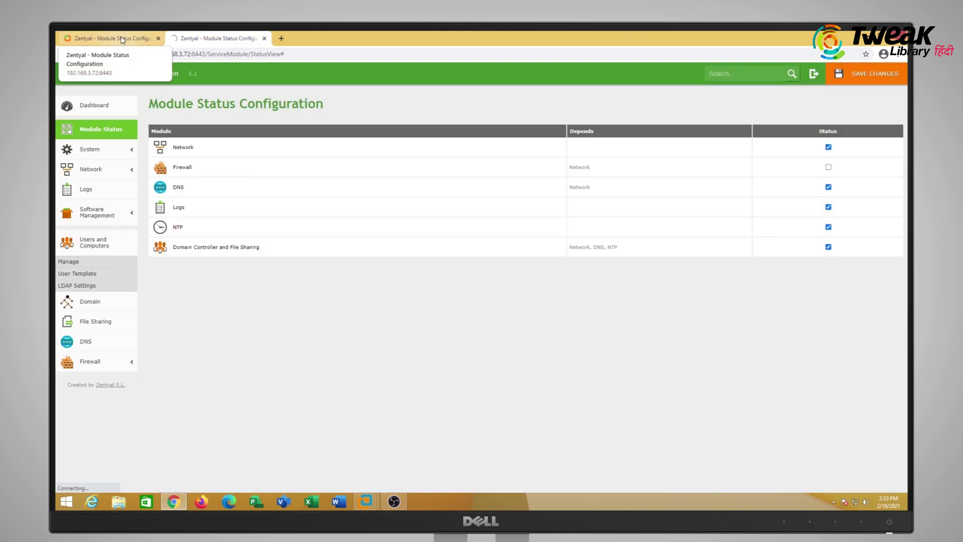
click(219, 38)
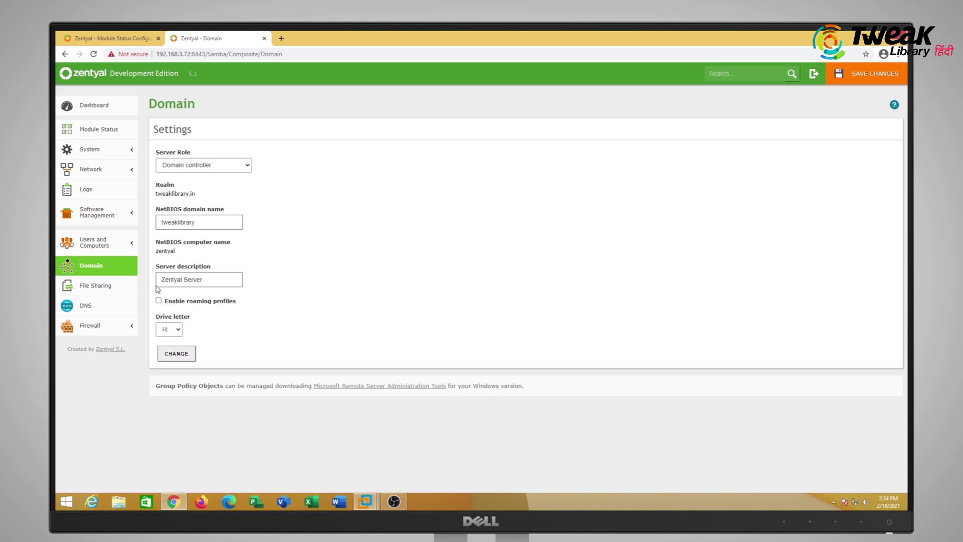
Change the server description to Zentyal Server1 and look through the General, Date/Time and Backup pages
click(213, 276)
click(181, 354)
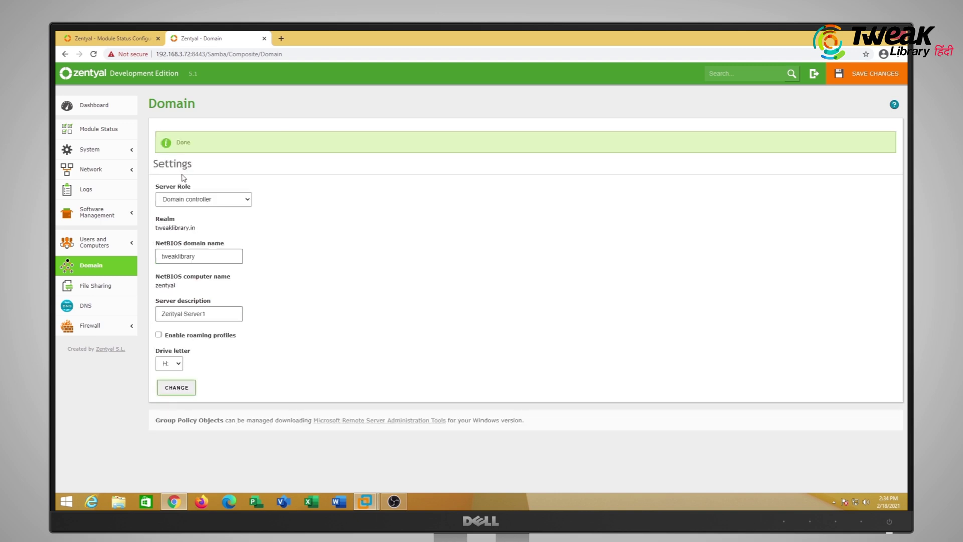
click(90, 149)
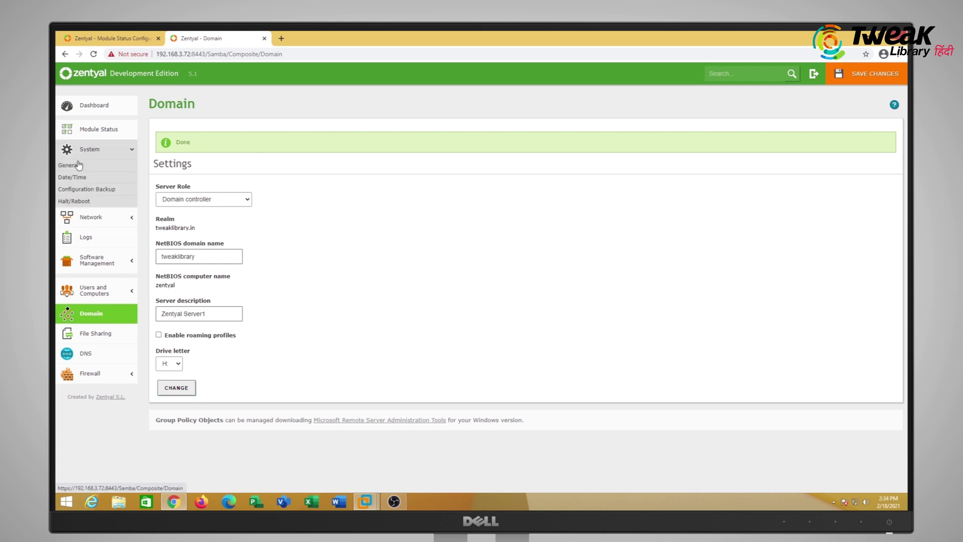
click(75, 166)
click(72, 177)
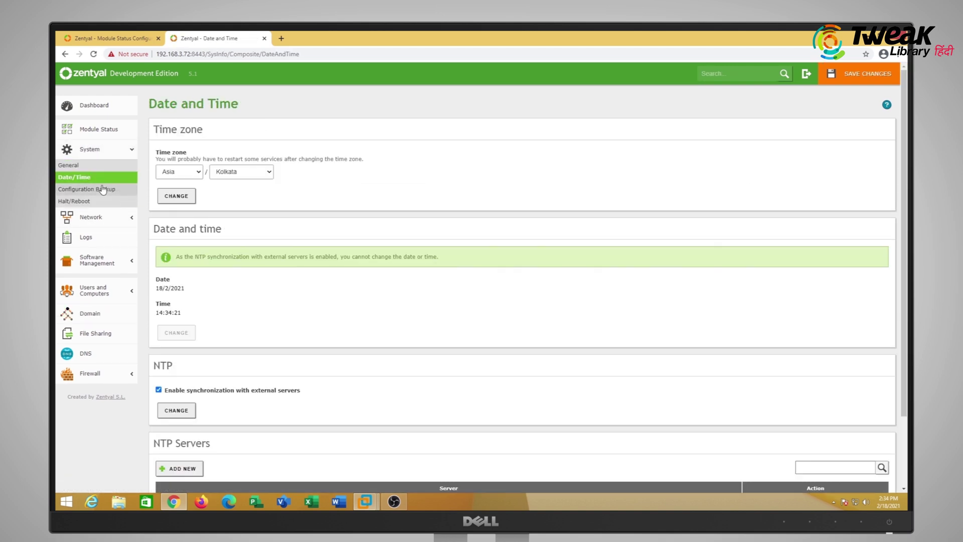
click(99, 190)
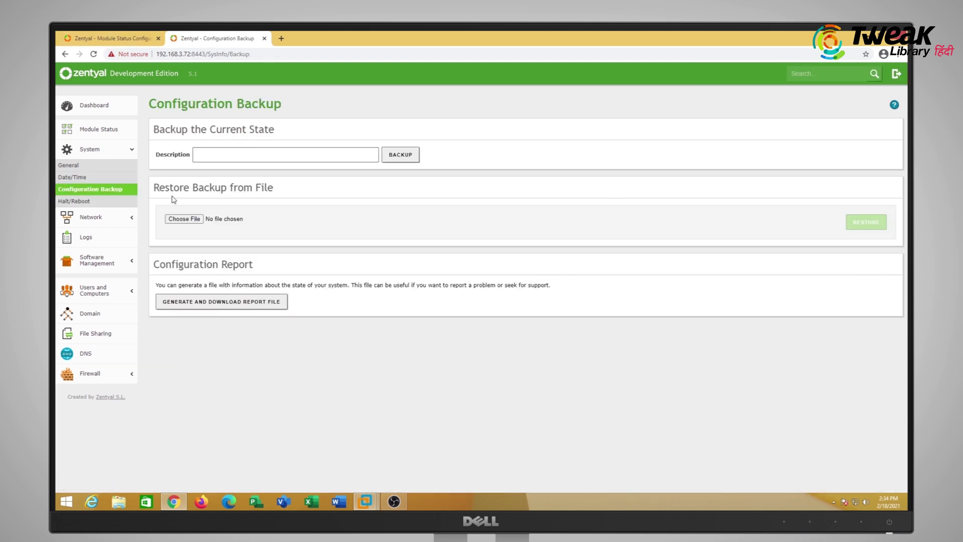
Open the Users and Computers management tree for tweaklibrary.in
click(72, 34)
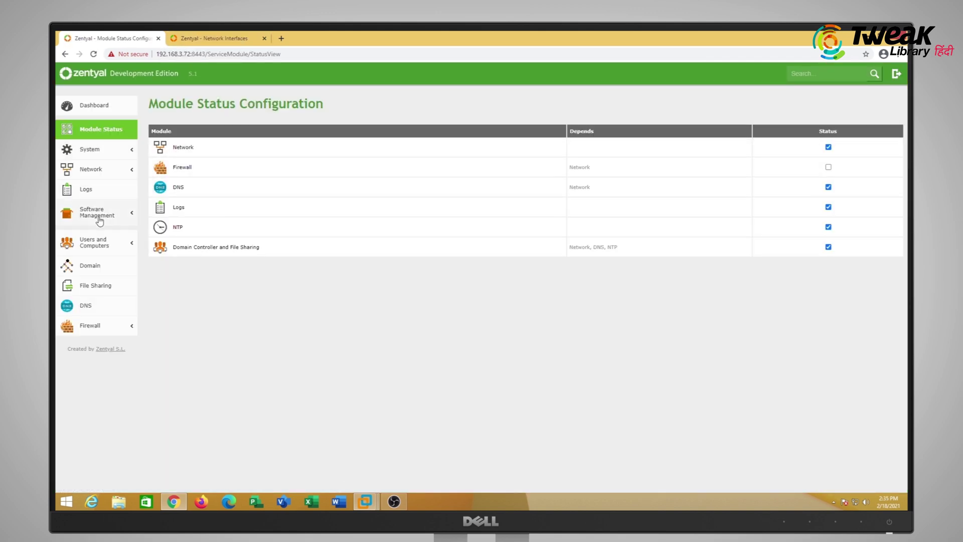
click(98, 244)
click(73, 264)
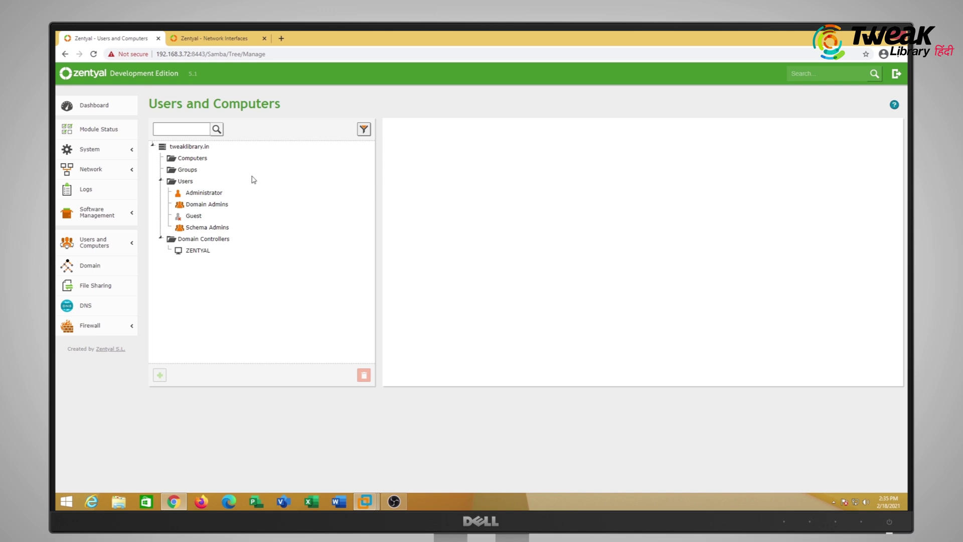
Start a new user in the Users container named TweaklibraryHindi and enter its password
click(185, 182)
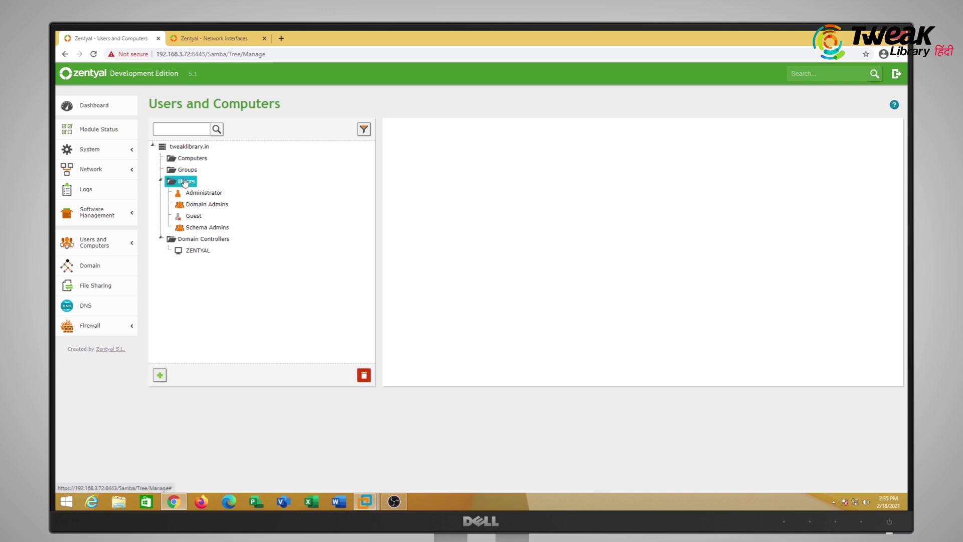
click(160, 377)
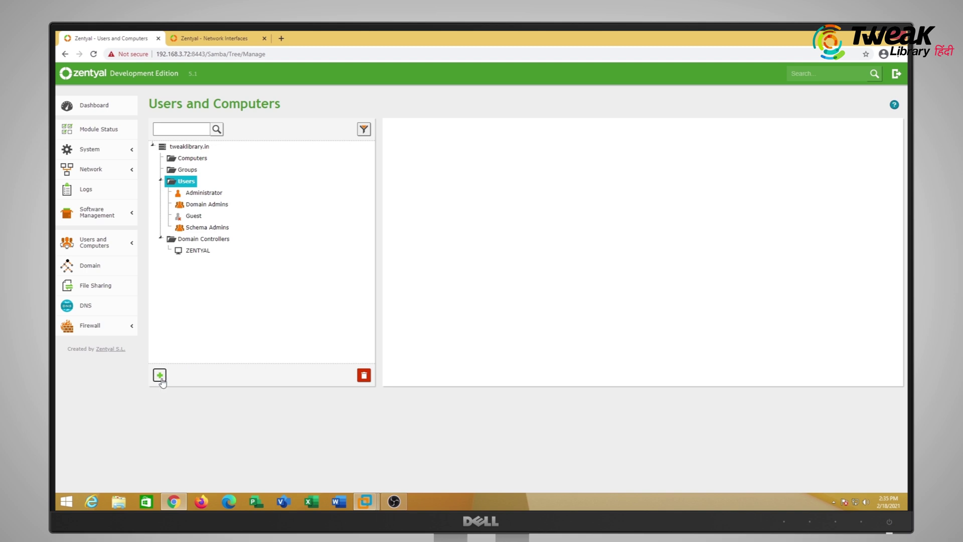
click(446, 171)
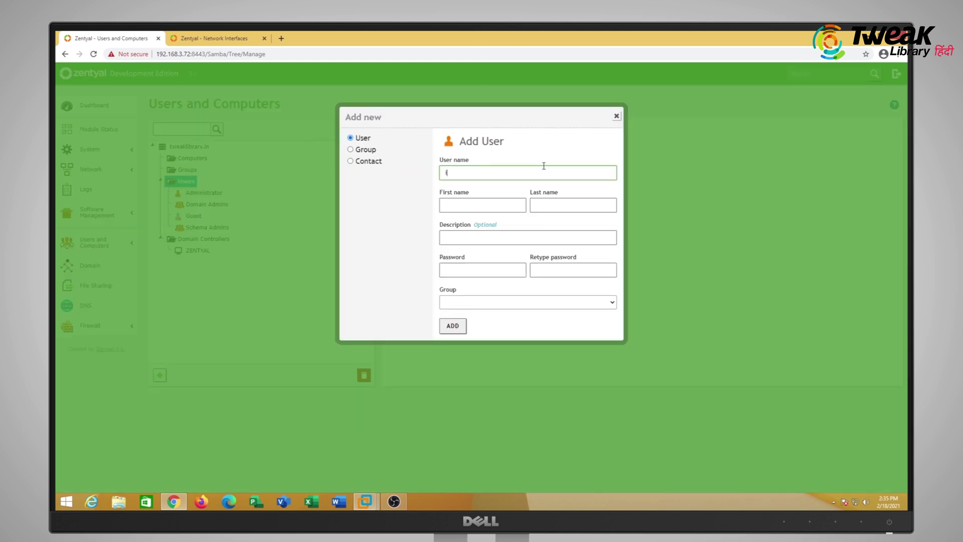
key(Tab)
text(TweaklibraryHindi)
key(Tab)
key(Tab)
text(************)
Put the new user in Domain Admins, create it, and close the Windows network connections window
click(486, 306)
click(480, 322)
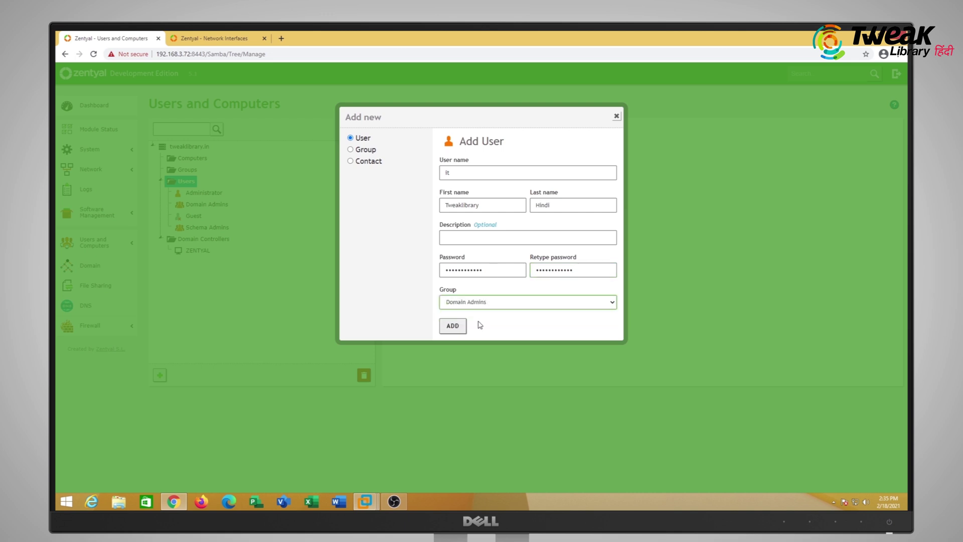
click(453, 326)
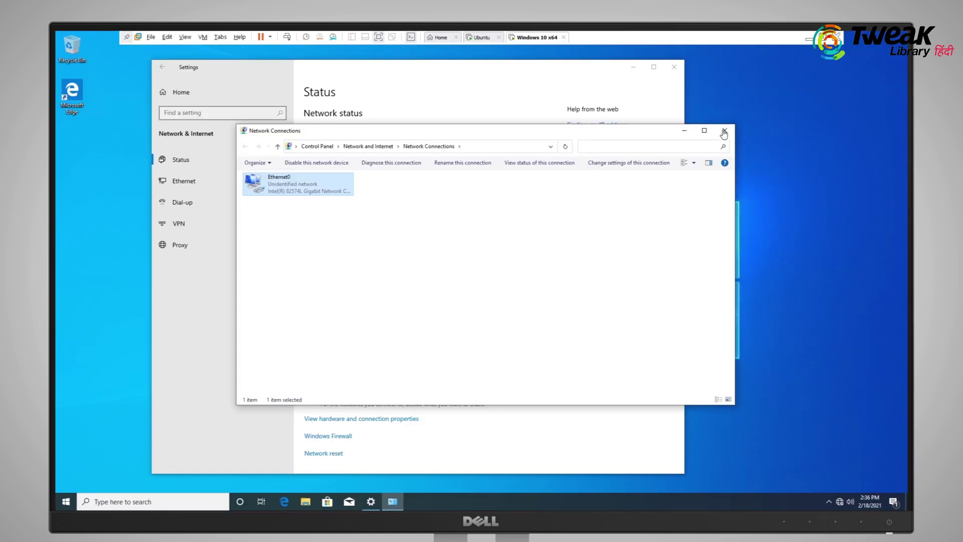
click(724, 132)
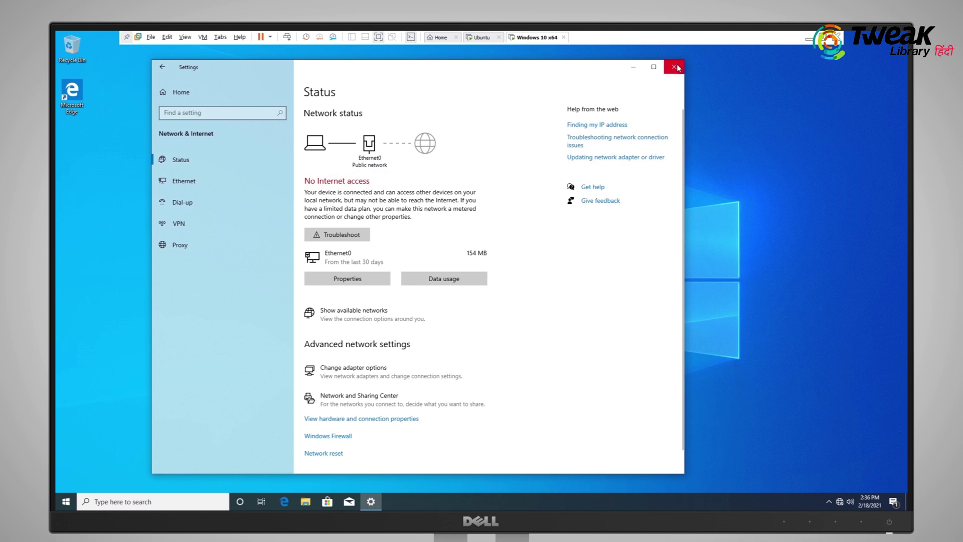
Close Settings and bring up the computer name change dialog from System Properties
click(674, 67)
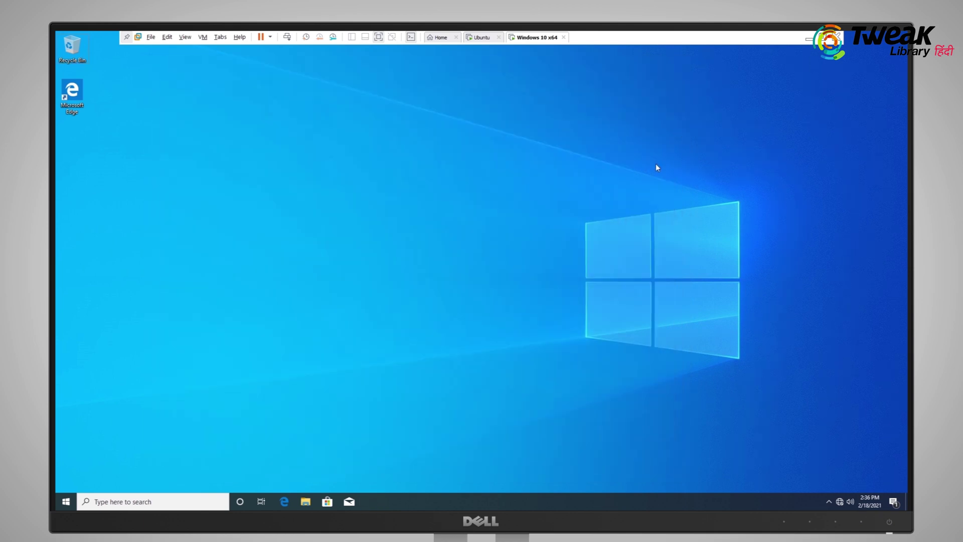
key(super+Pause)
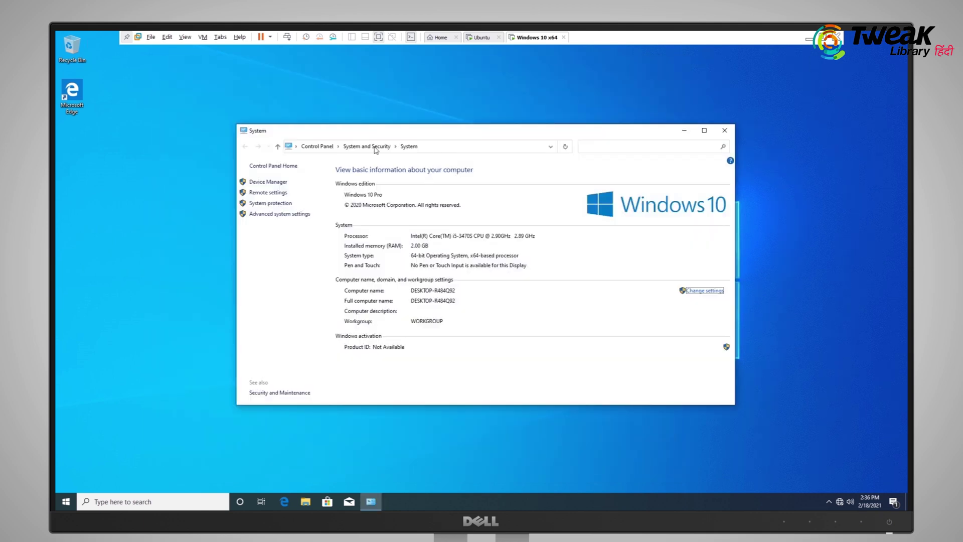
click(700, 291)
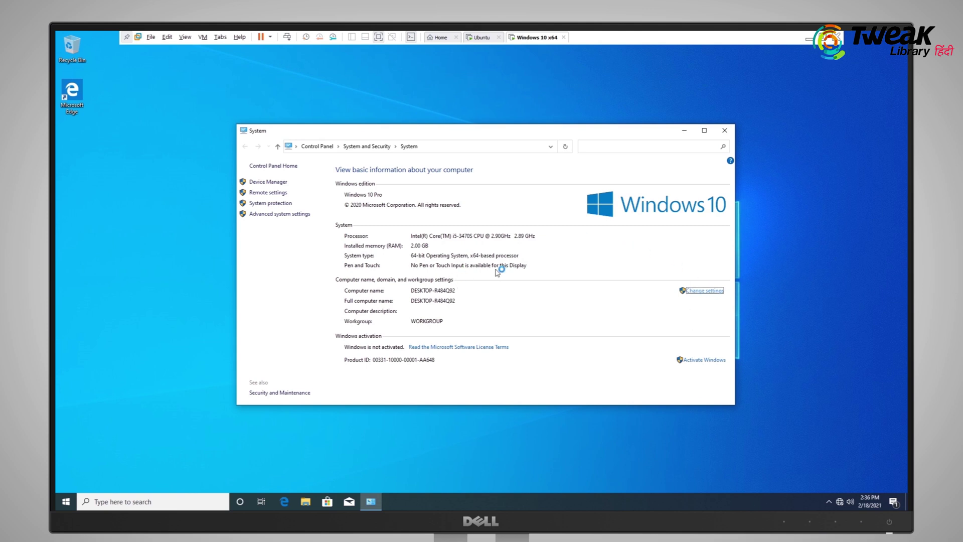
drag(230, 96, 364, 122)
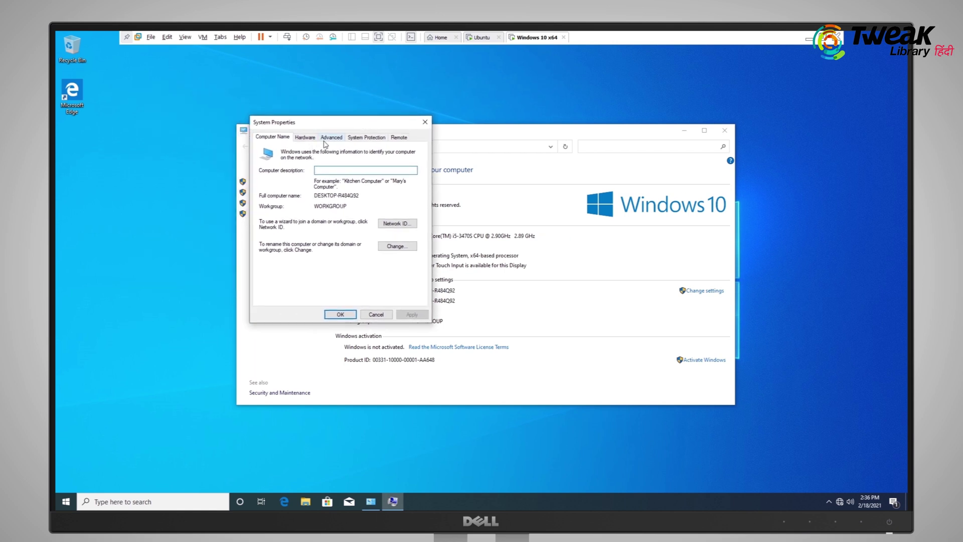
click(397, 247)
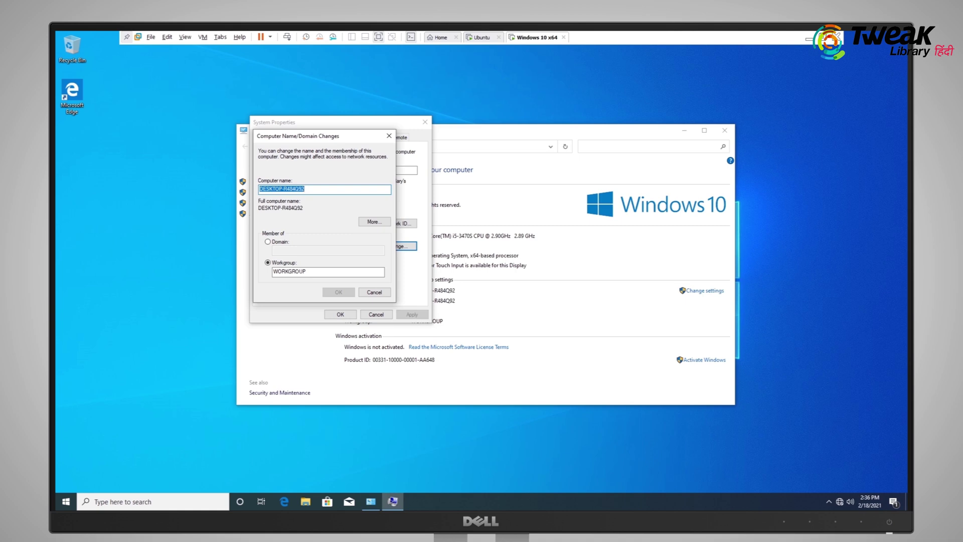
Rename the computer to test1 and join domain tweaklibrary.in with the domain account's credentials
text(test)
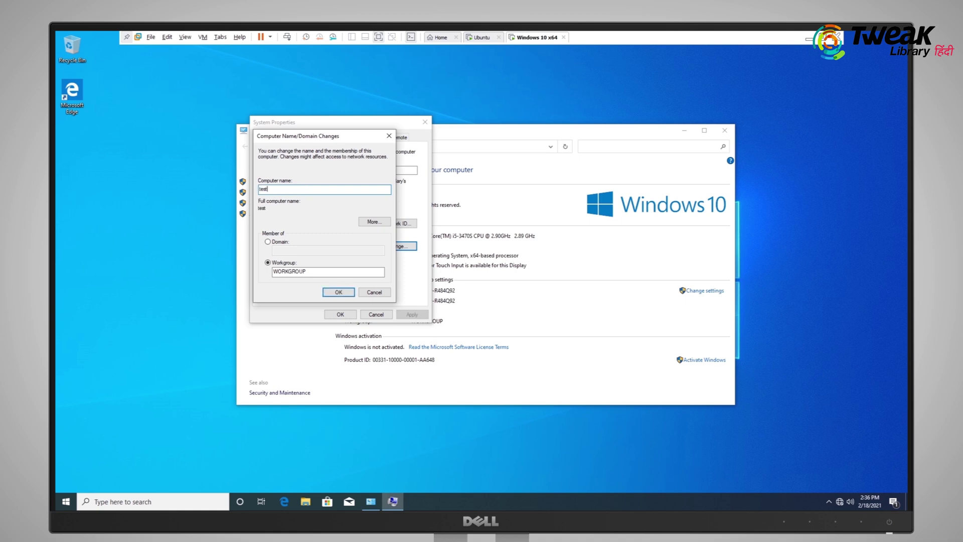
text(1)
click(268, 242)
text(tweaklibrary.in)
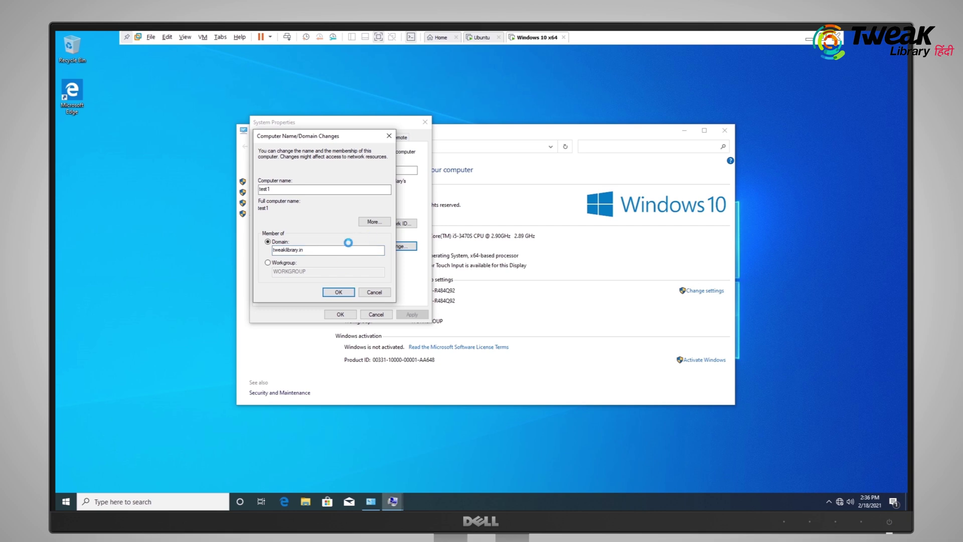
key(Return)
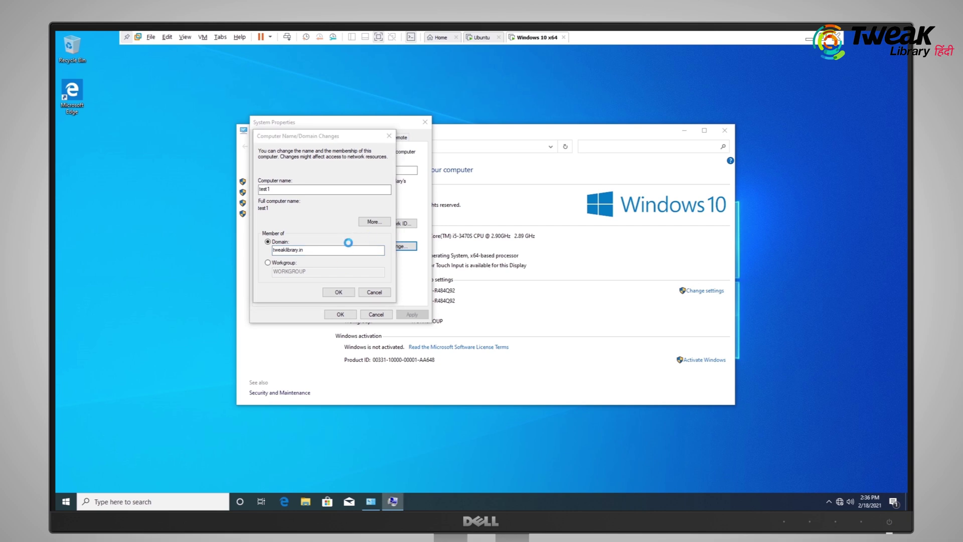
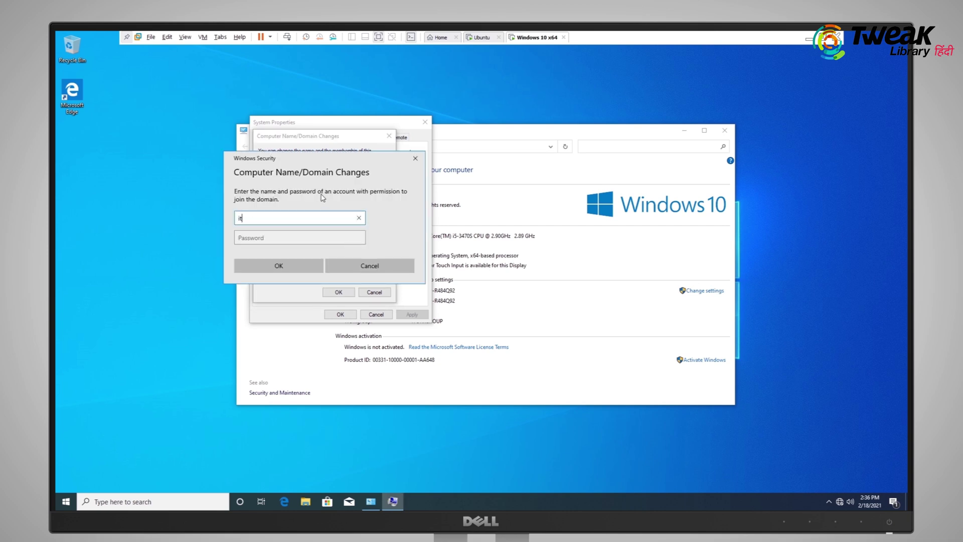
key(Tab)
text(•••••••••••)
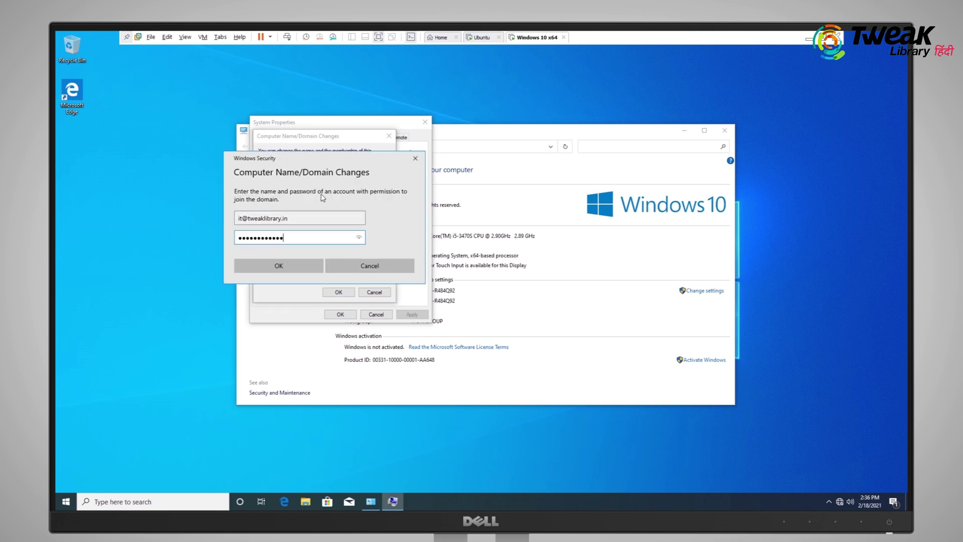
click(279, 271)
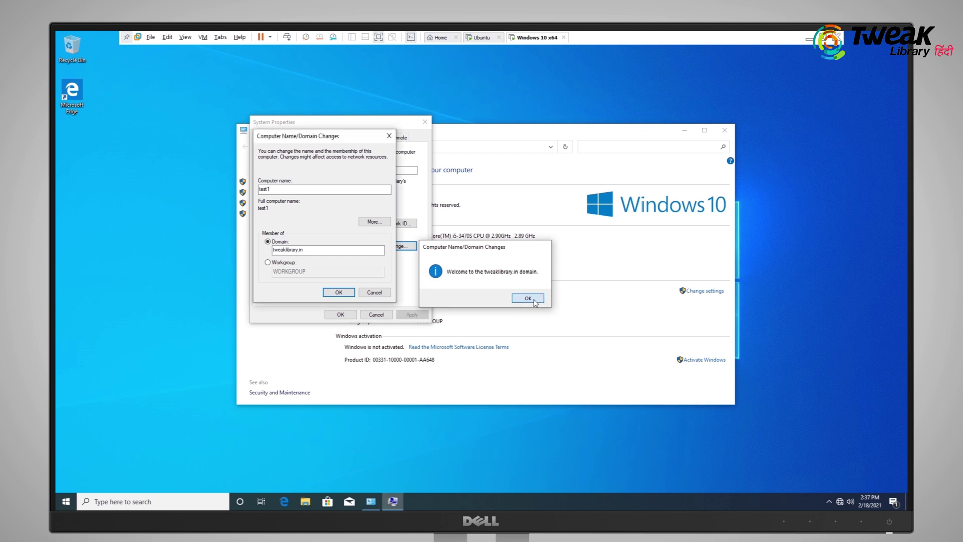
Dismiss the domain welcome, DNS name error and restart notices, then close System Properties
click(533, 299)
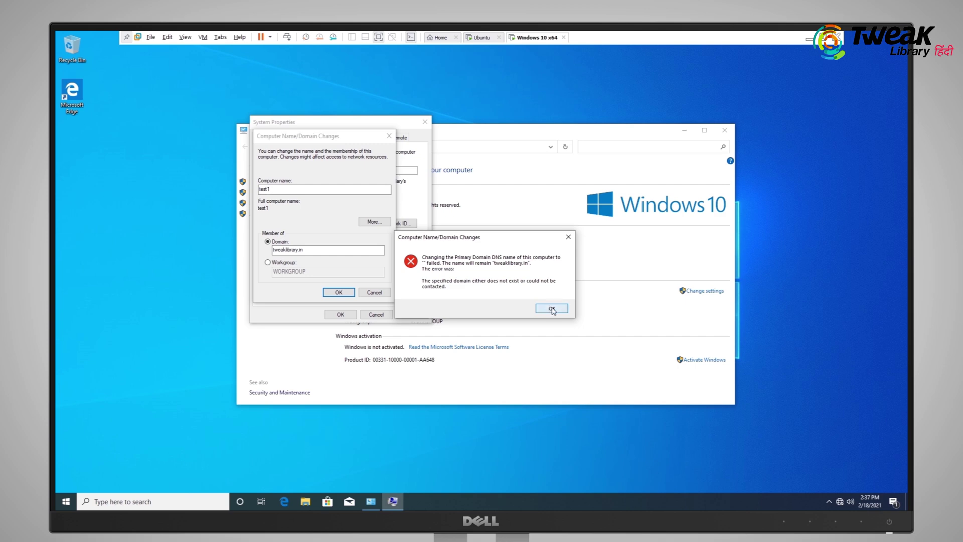
click(552, 310)
click(545, 278)
click(341, 315)
Restart the Windows 10 VM now and dismiss the lock screen once it returns
click(481, 275)
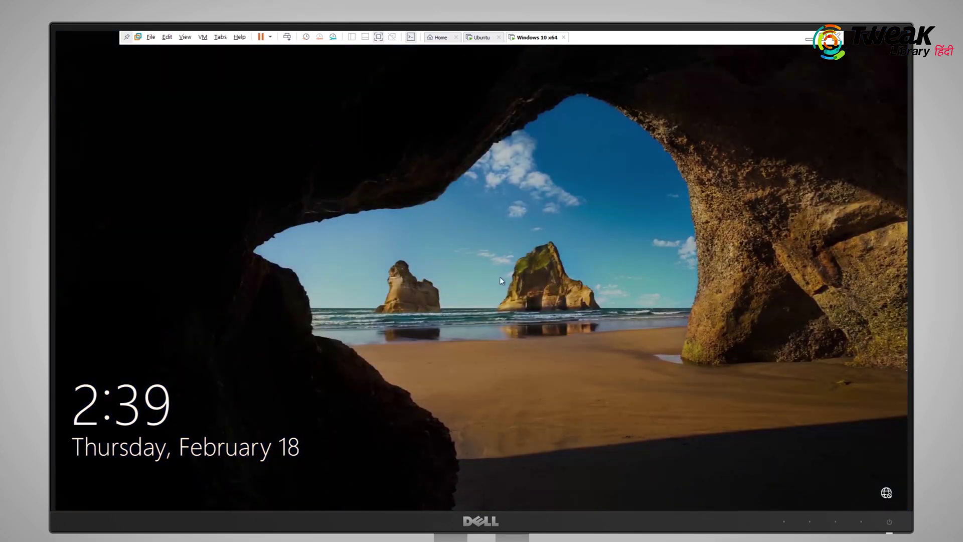
click(319, 233)
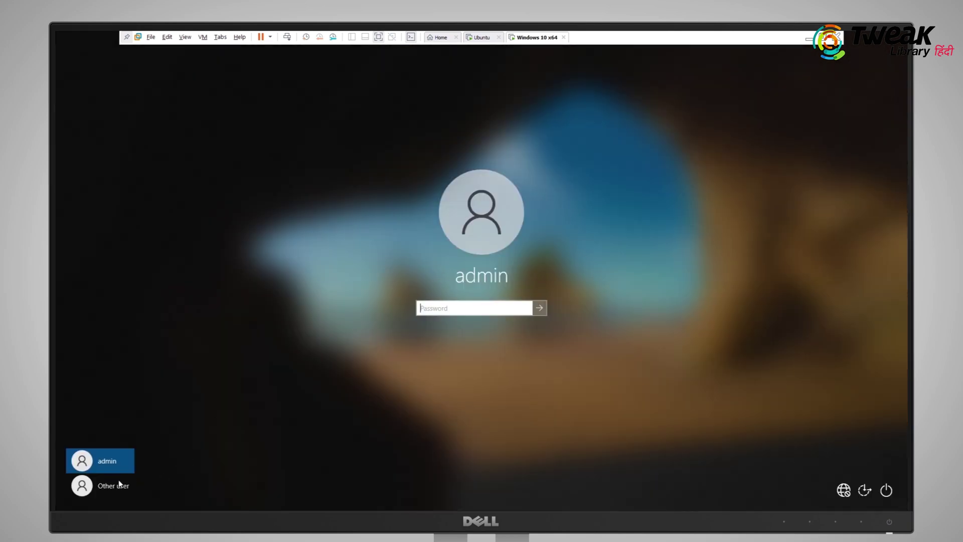
Sign in as Other user with the new TWEAKLIBRARY domain account's name and password
click(107, 486)
text(t)
key(Tab)
text(********)
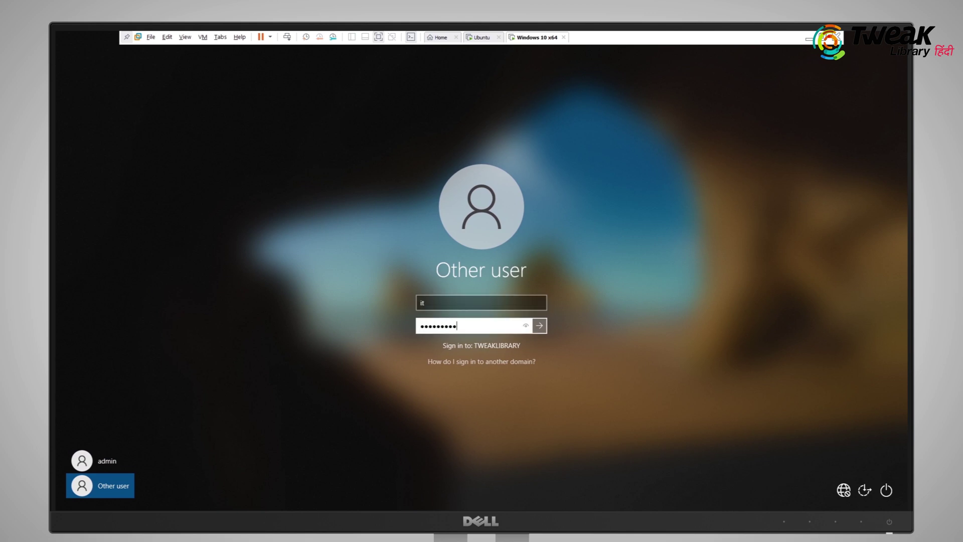
key(Return)
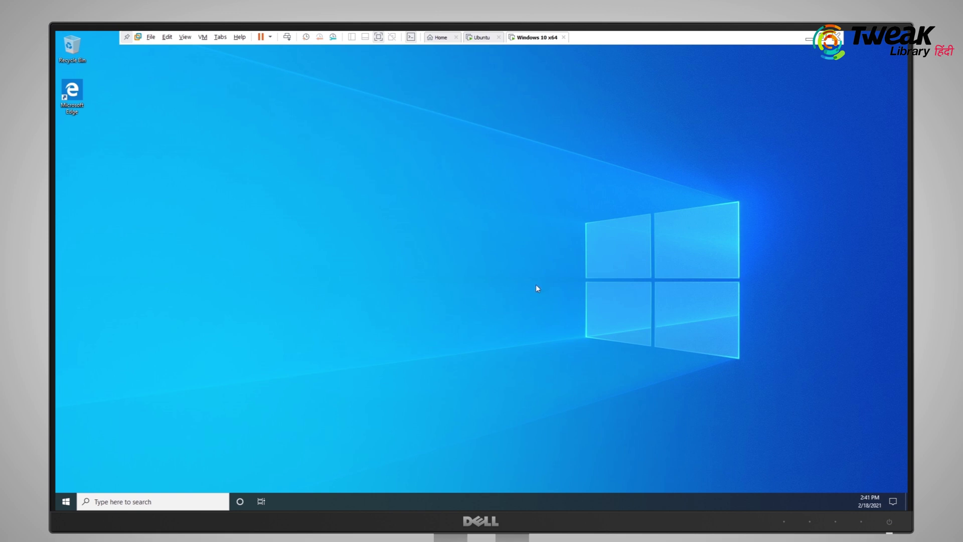
Refresh the desktop and open Network & Internet settings from the taskbar network icon
right_click(492, 258)
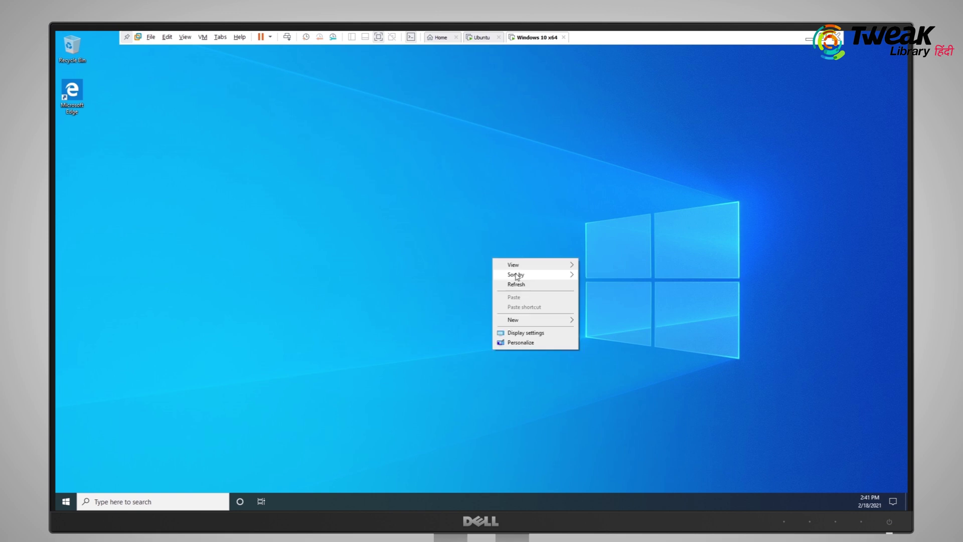
click(522, 285)
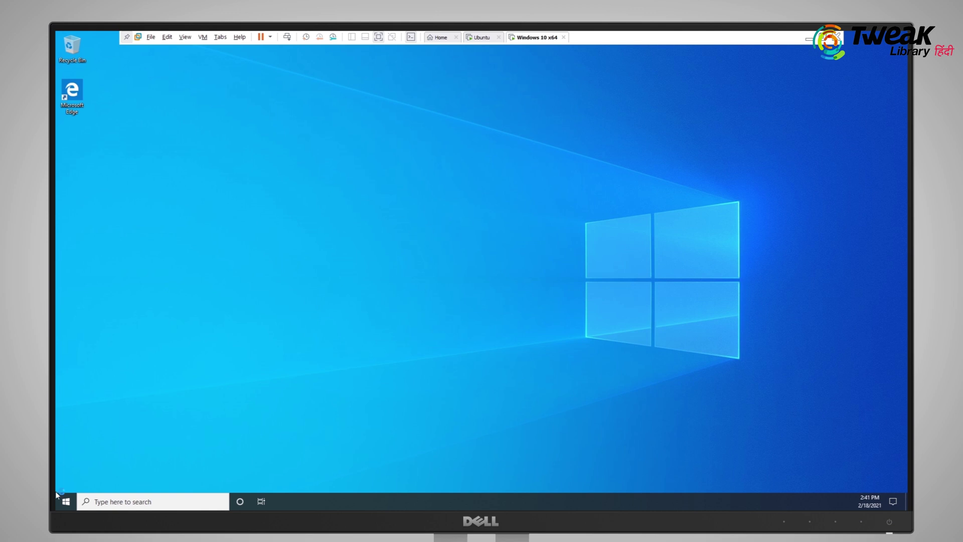
click(71, 502)
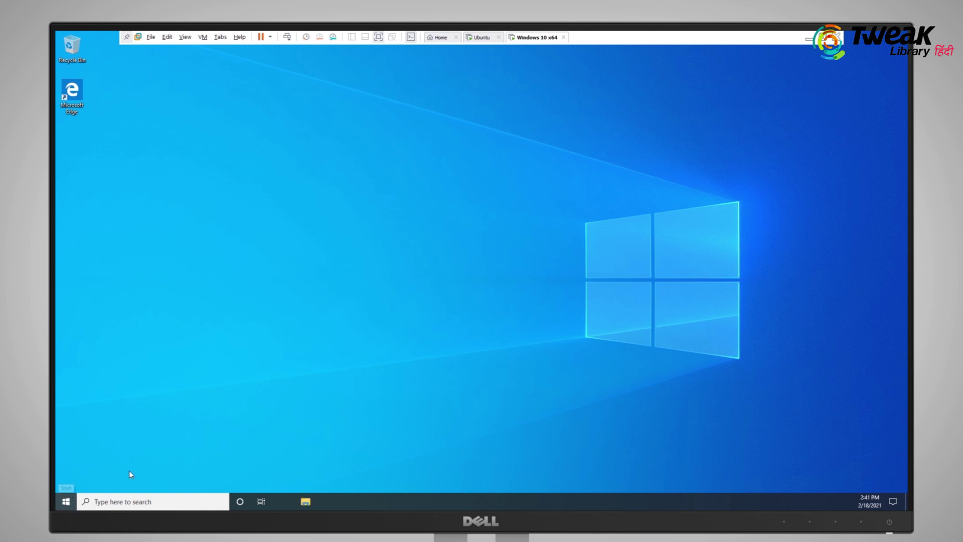
click(486, 307)
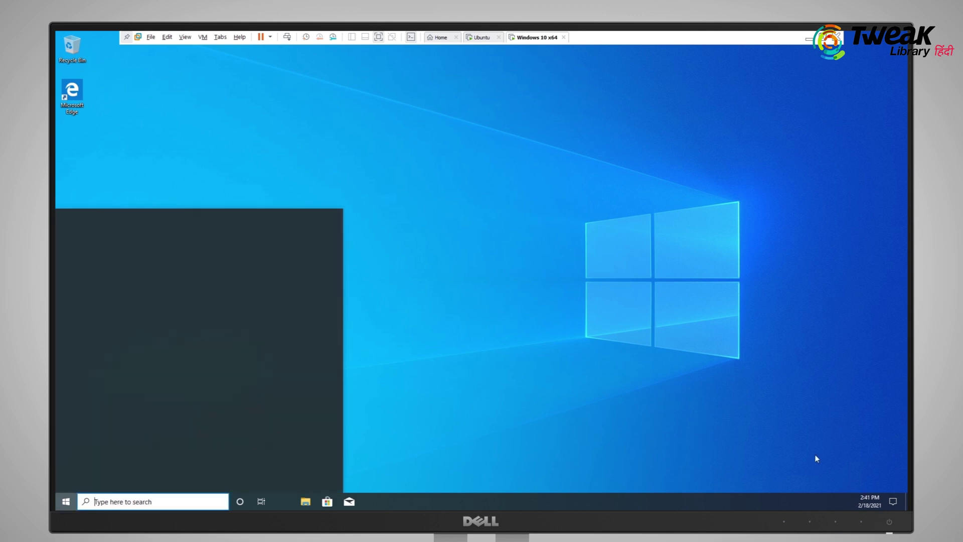
right_click(840, 502)
click(836, 487)
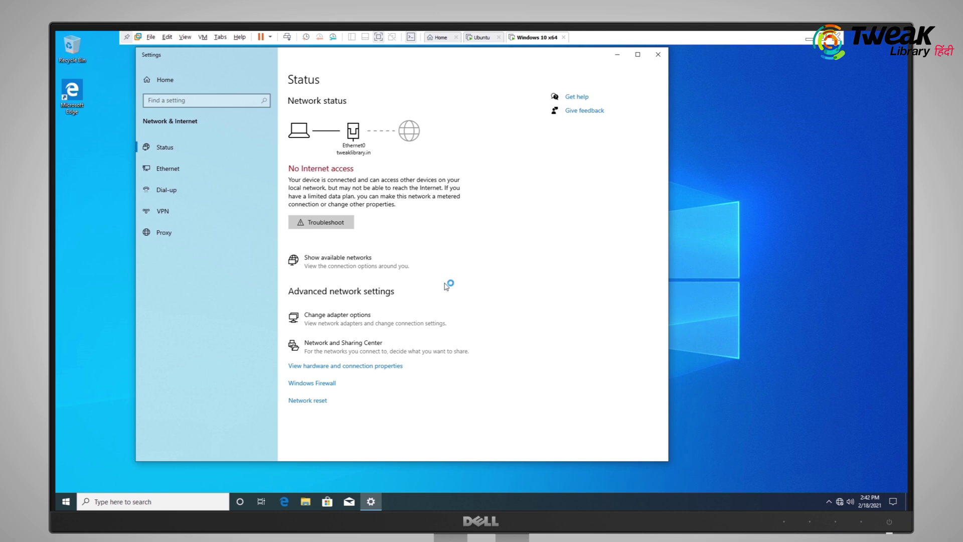
Add default gateway 192.168.0.1 to Ethernet0's IPv4 settings and confirm
double_click(317, 191)
click(423, 340)
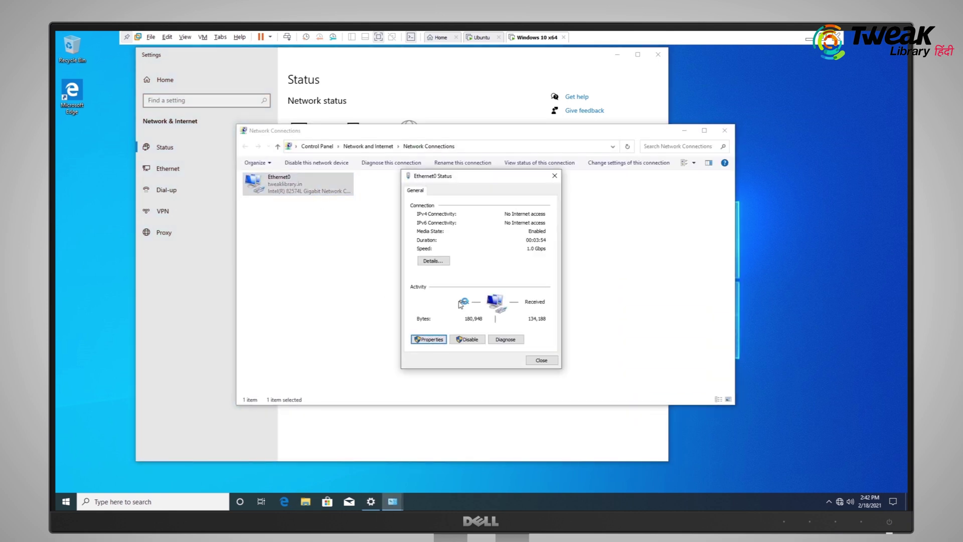
click(505, 278)
click(537, 321)
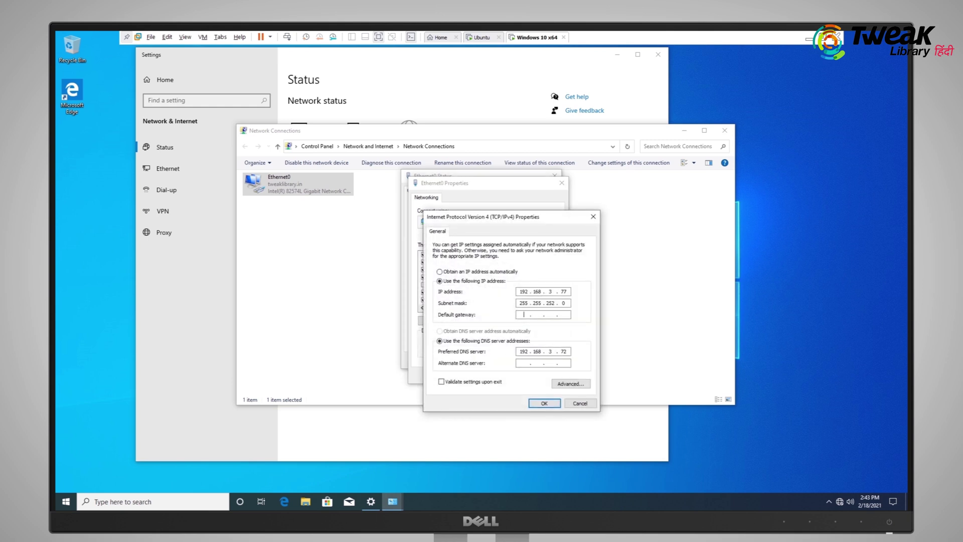
text(192.168.0)
click(544, 403)
click(515, 376)
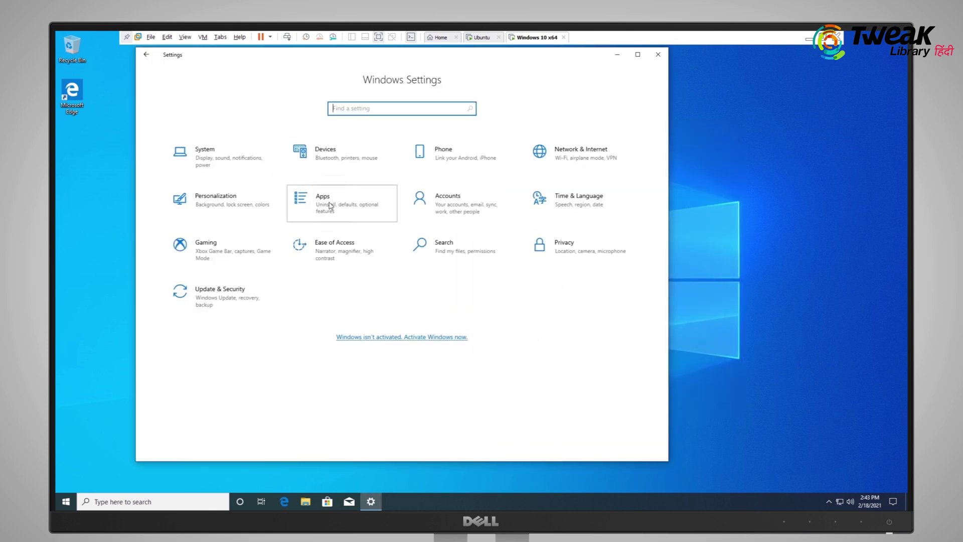
Go to Settings > Apps > Optional features and start adding a new feature
click(329, 206)
click(181, 149)
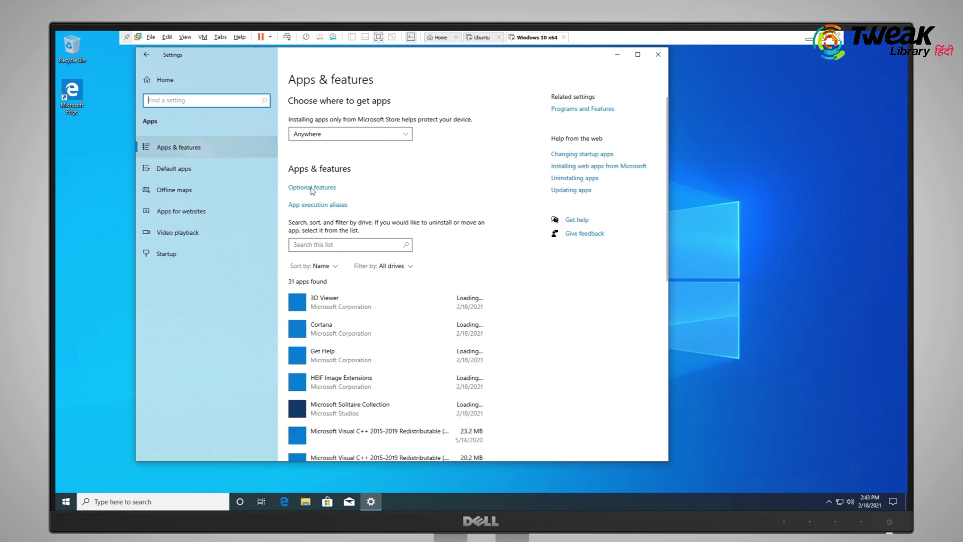
click(315, 188)
click(184, 140)
click(458, 405)
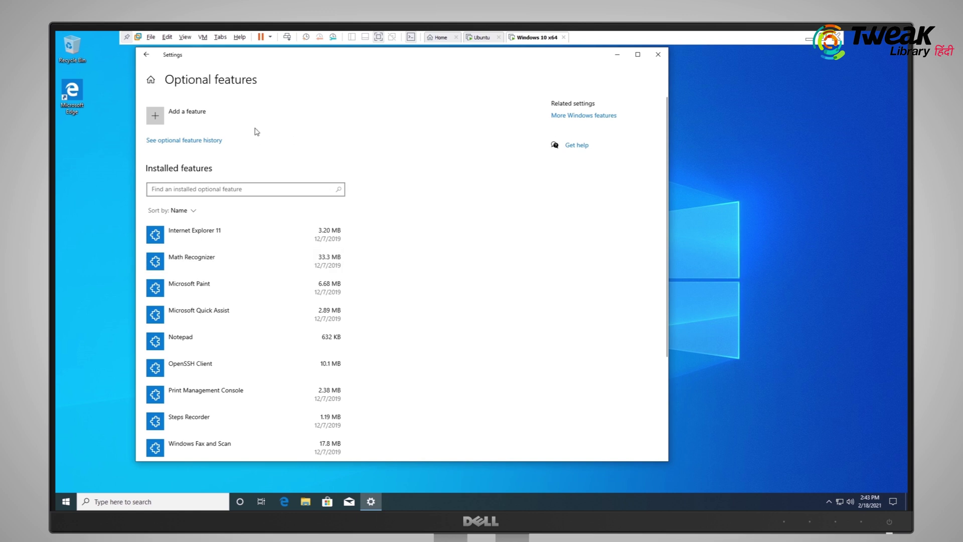
click(170, 116)
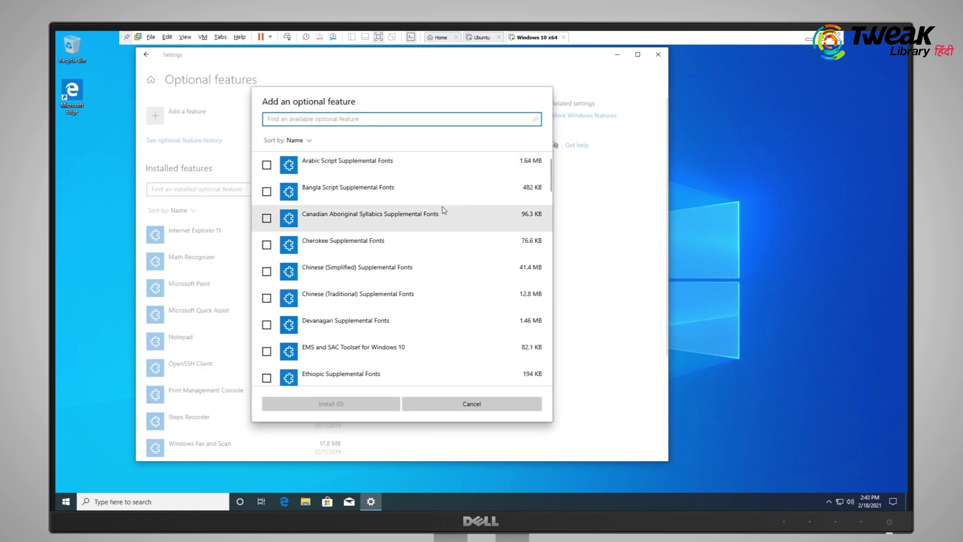
Search 'rs' and install RSAT AD Certificate Services, AD DS, DNS Server, Group Policy and Server Manager tools
scroll(381, 257, down, 15)
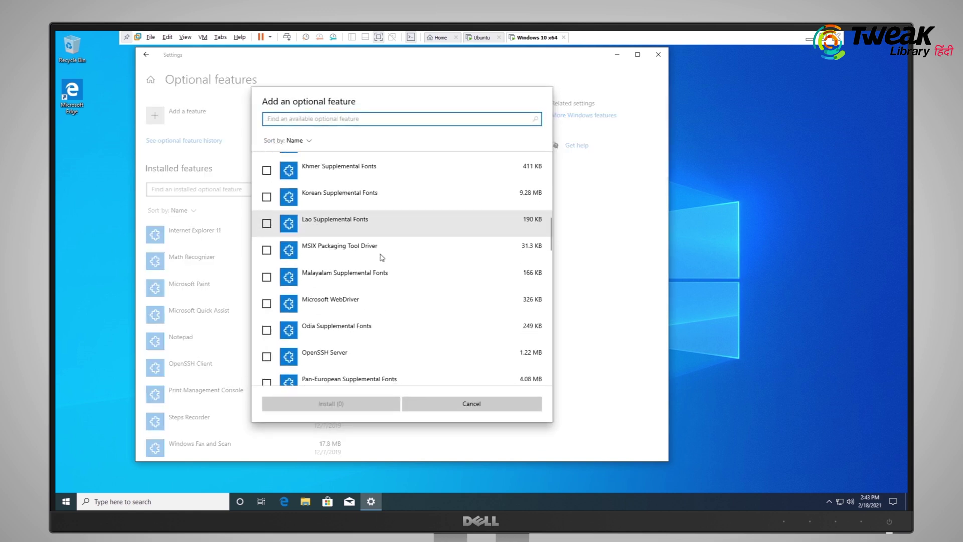
text(rs)
click(266, 191)
click(266, 165)
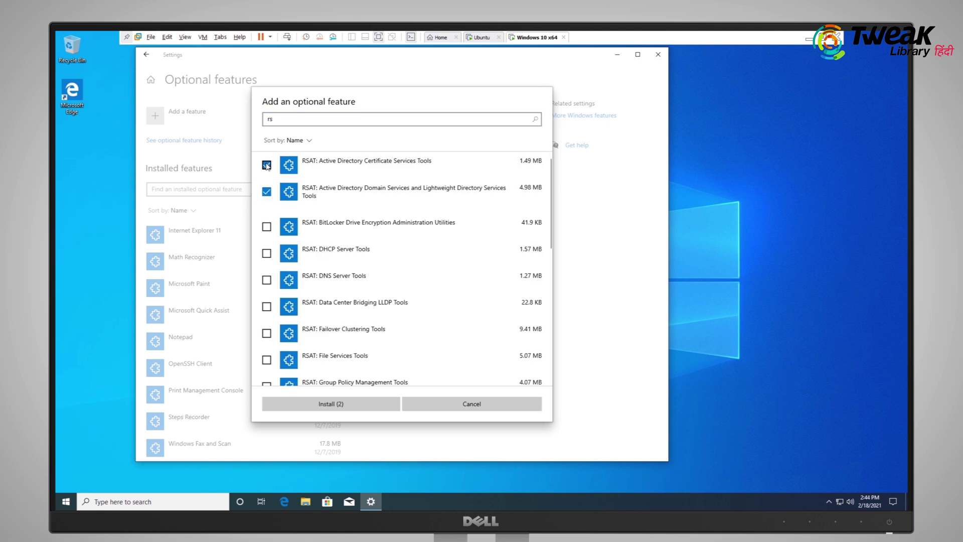
click(266, 280)
scroll(266, 291, down, 1)
click(267, 301)
scroll(268, 304, down, 4)
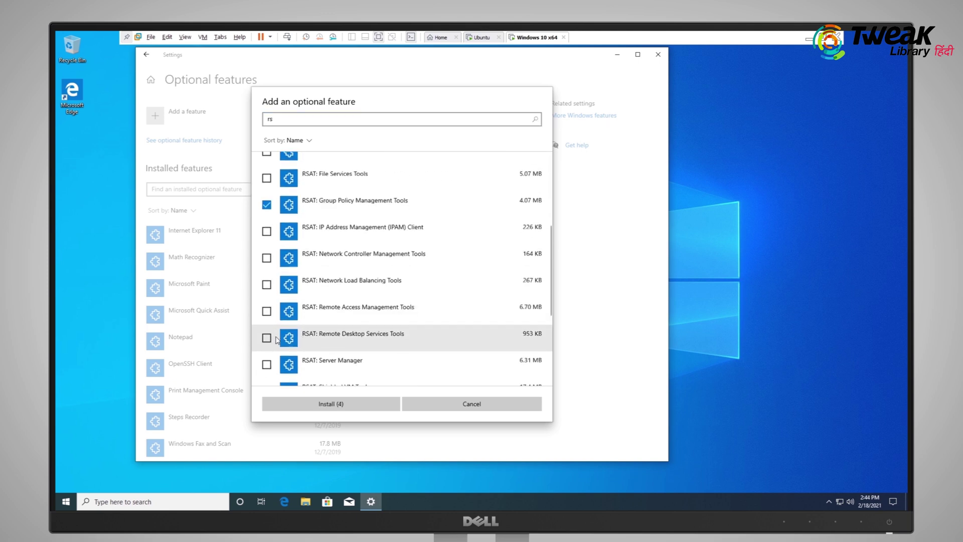
click(267, 301)
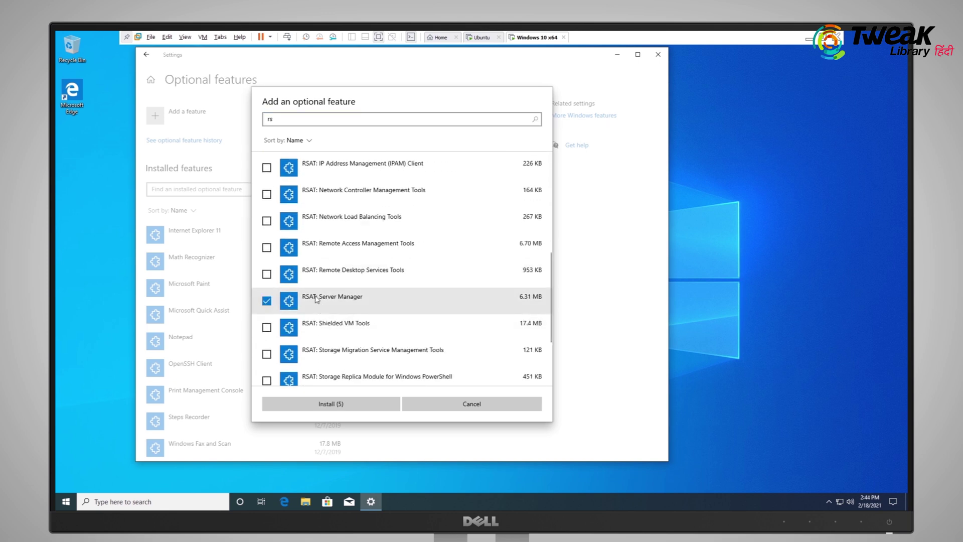
scroll(287, 259, up, 5)
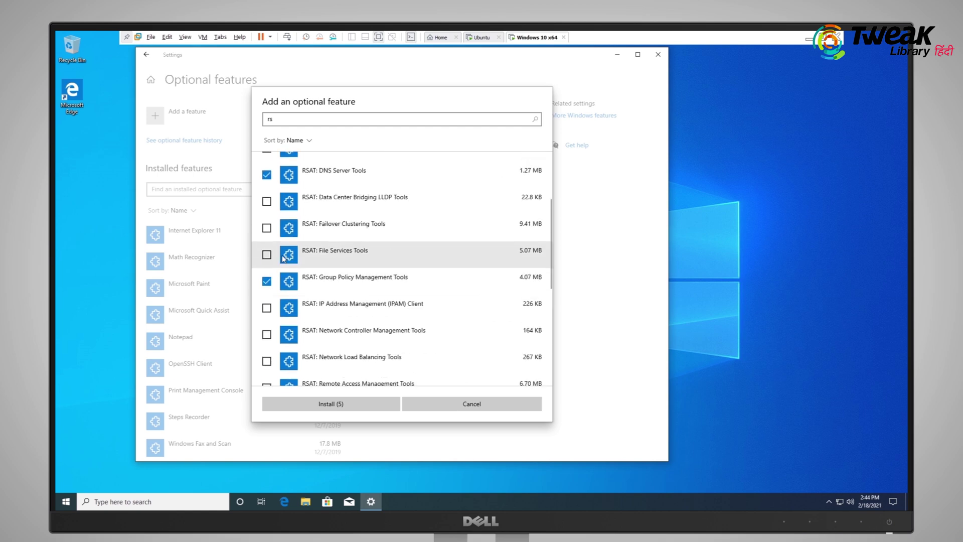
click(348, 404)
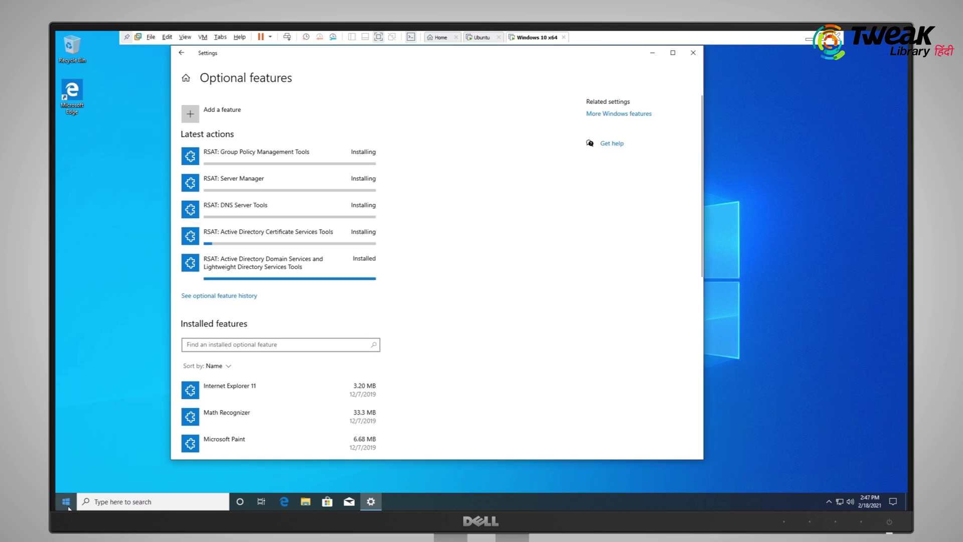
Search 'ac' from Start and launch Active Directory Users and Computers
click(66, 504)
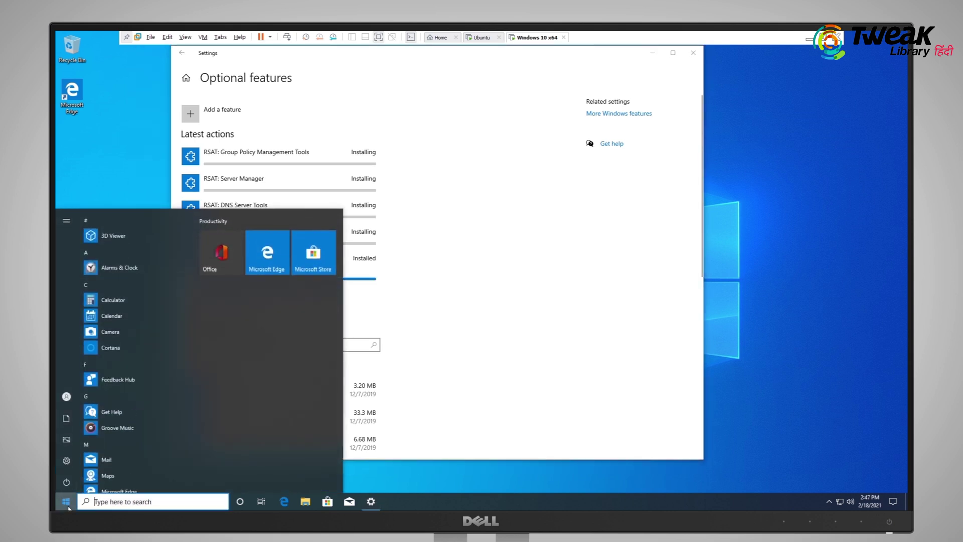
text(ac)
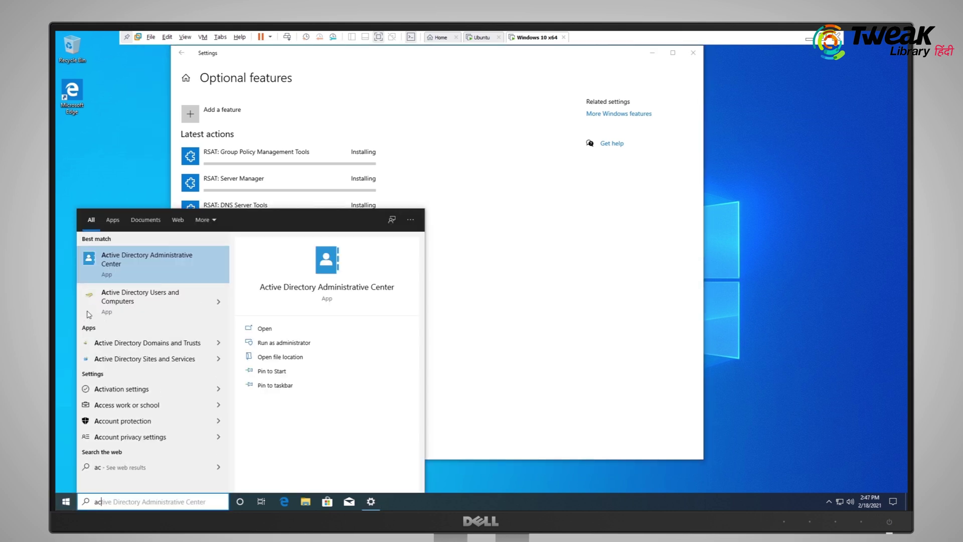
click(129, 303)
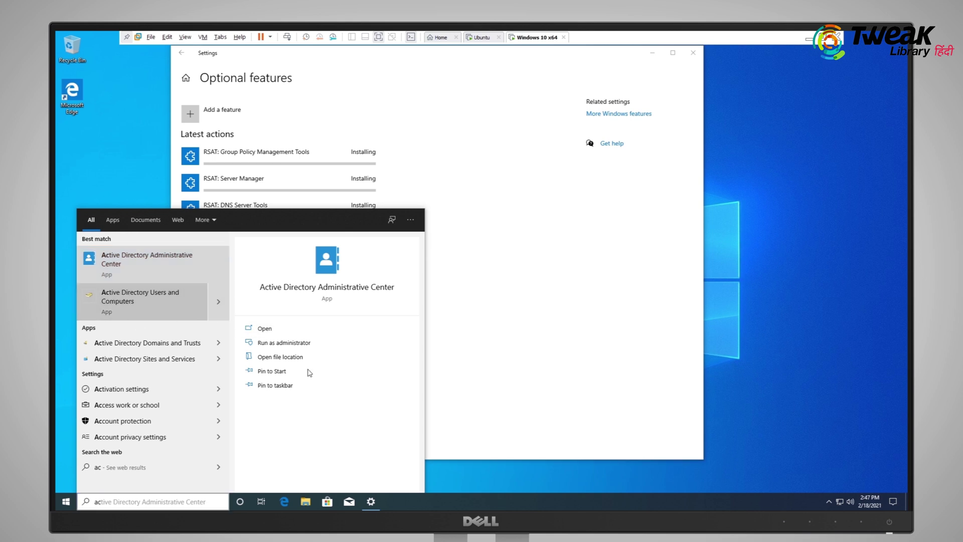
click(449, 274)
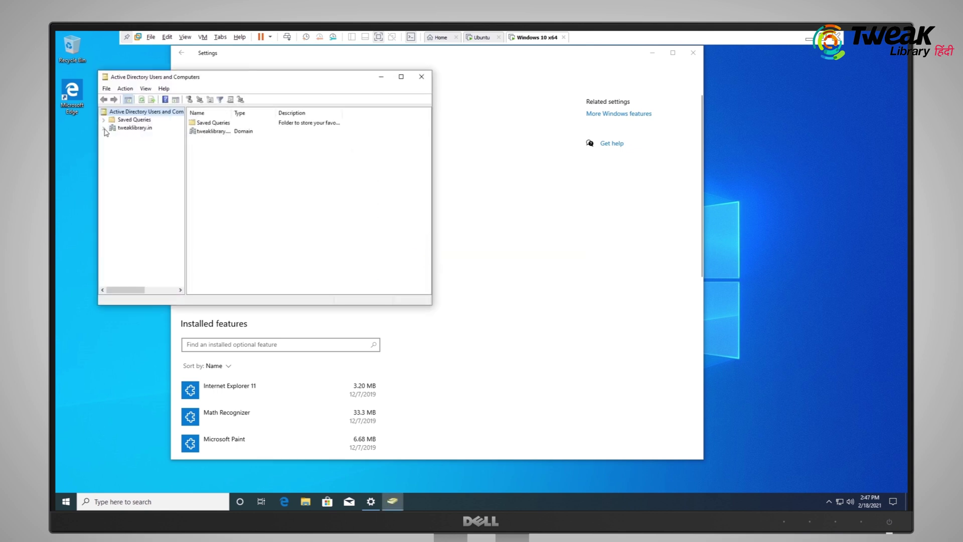
Expand tweaklibrary.in, show the Users container maximized with a wider Name column, and right-click it
click(104, 127)
drag(306, 84, 377, 102)
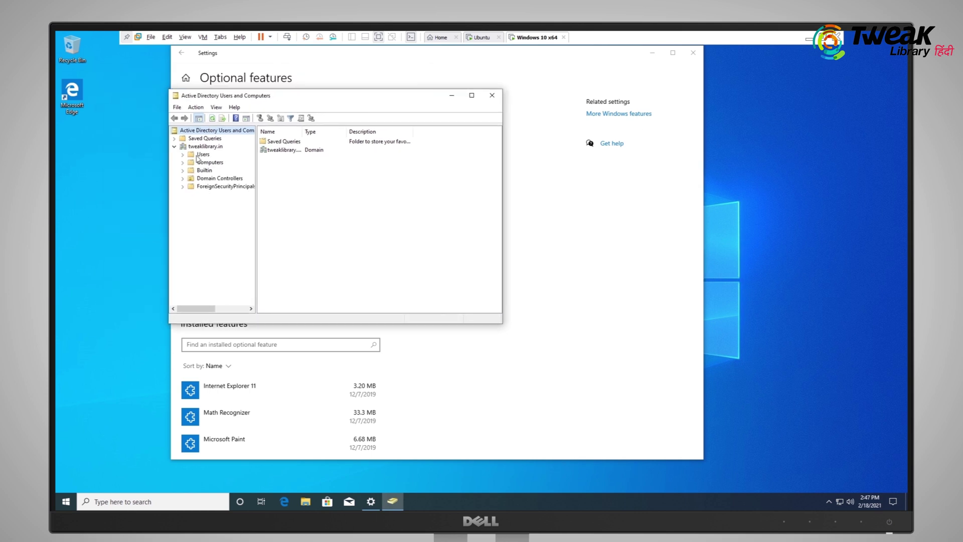
click(194, 155)
click(471, 95)
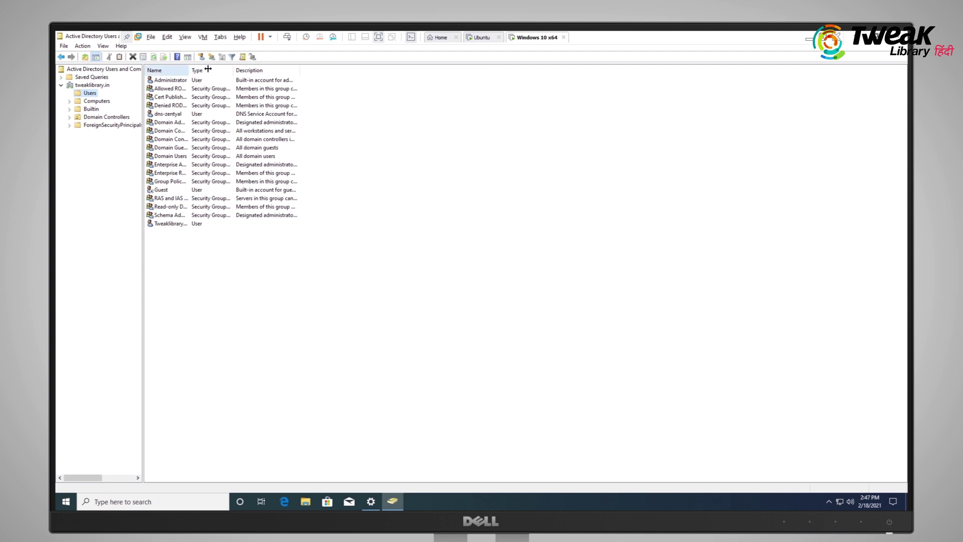
drag(190, 71, 227, 73)
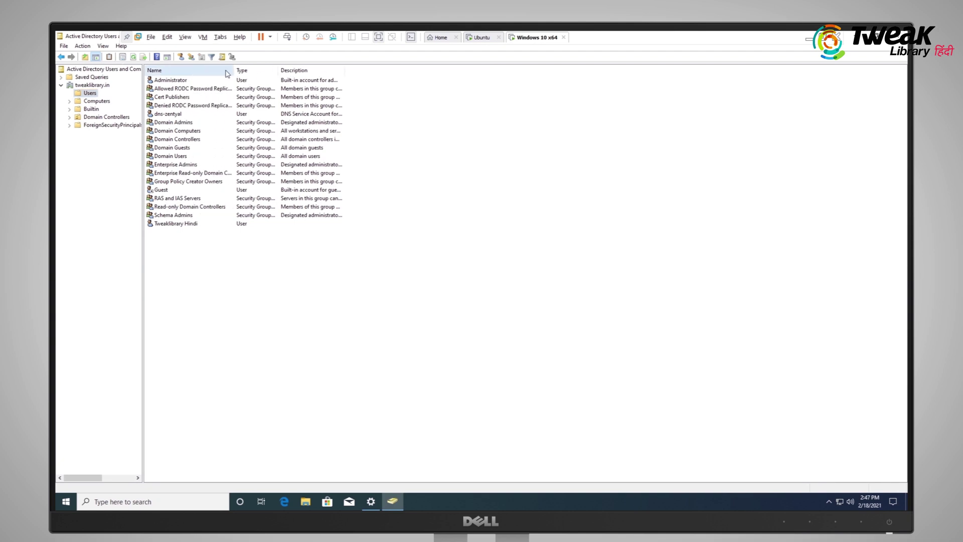
click(165, 226)
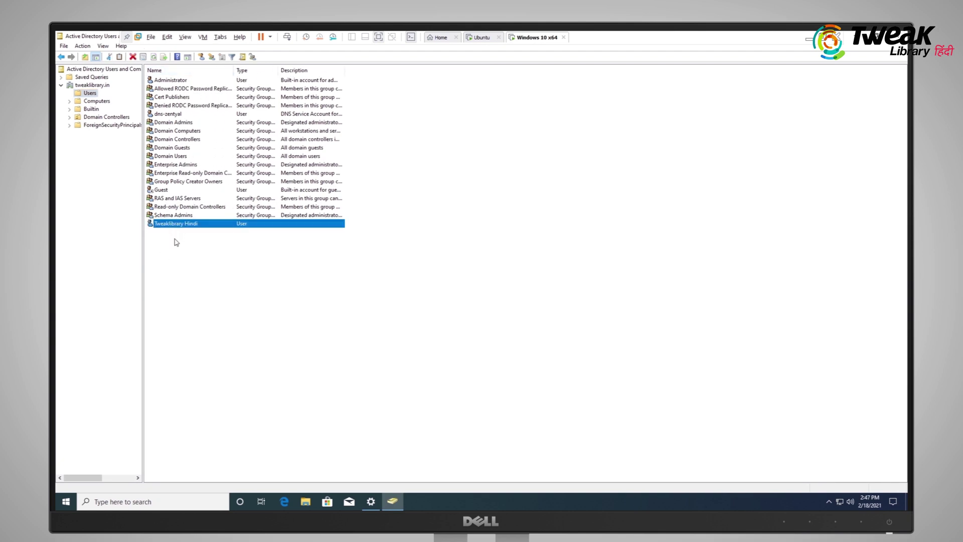
right_click(174, 243)
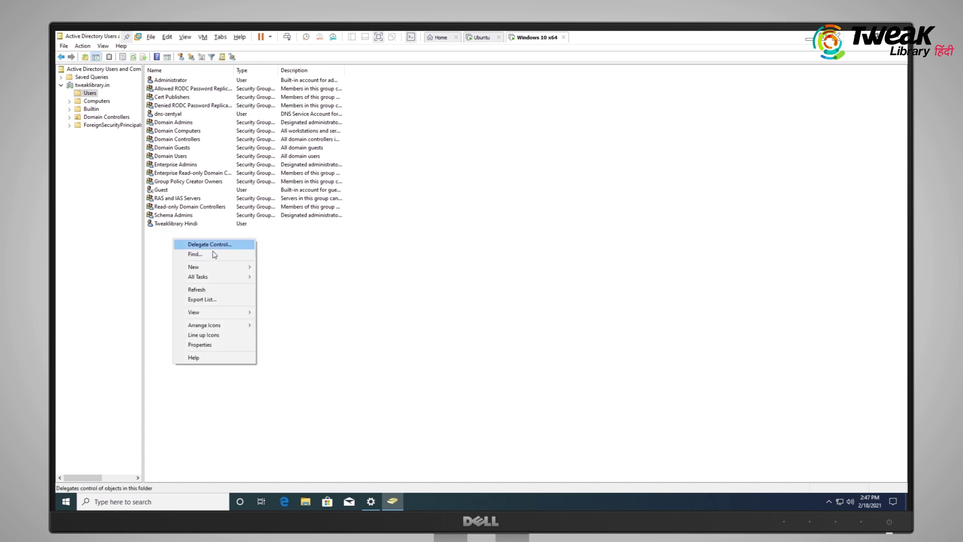
Start a new user 'test 1' with logon name 'test', passing the global catalog warning
mouse_move(215, 268)
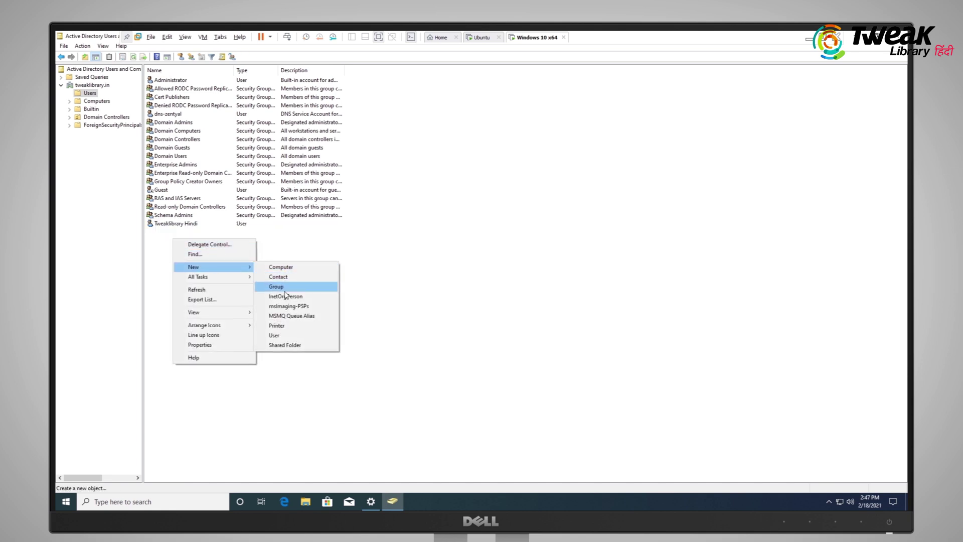
click(275, 335)
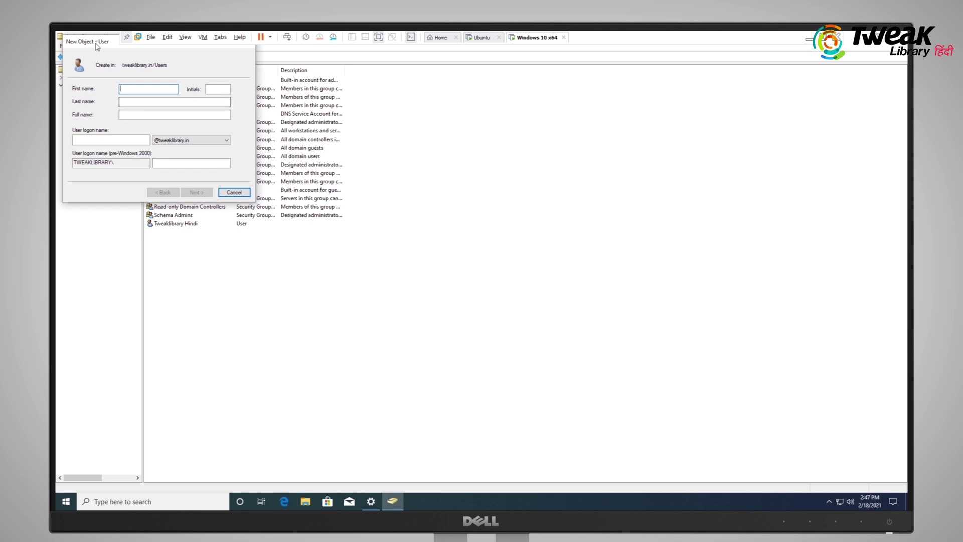
drag(106, 42, 308, 223)
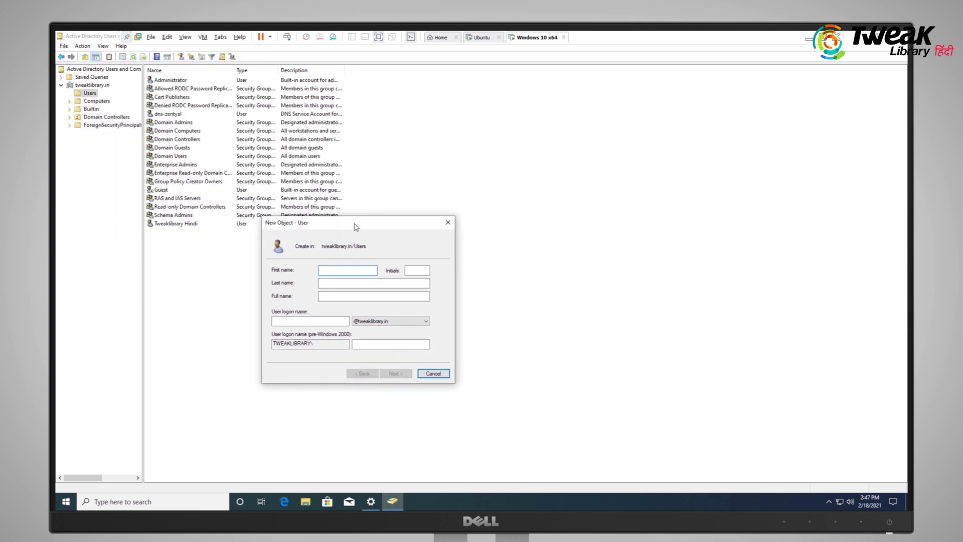
text(te)
key(Tab)
text(test)
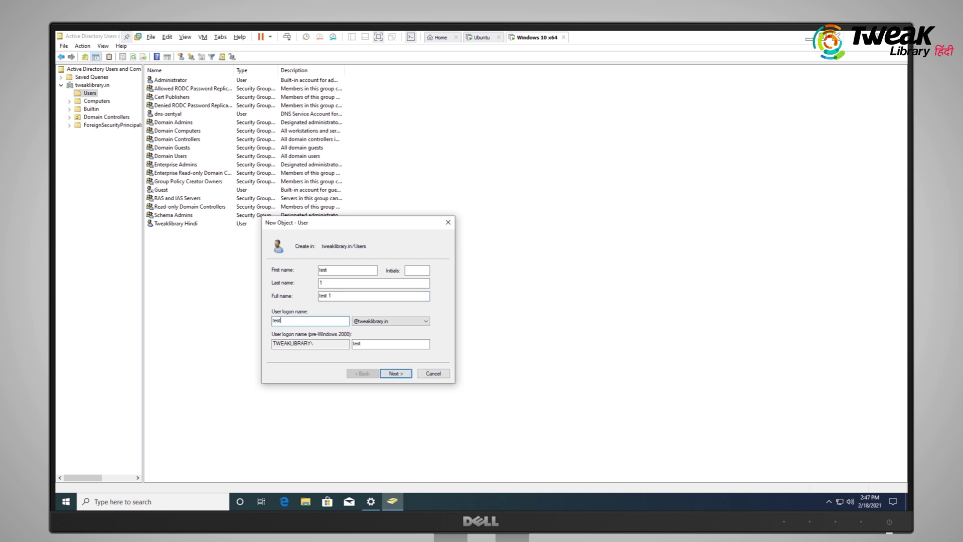
click(394, 373)
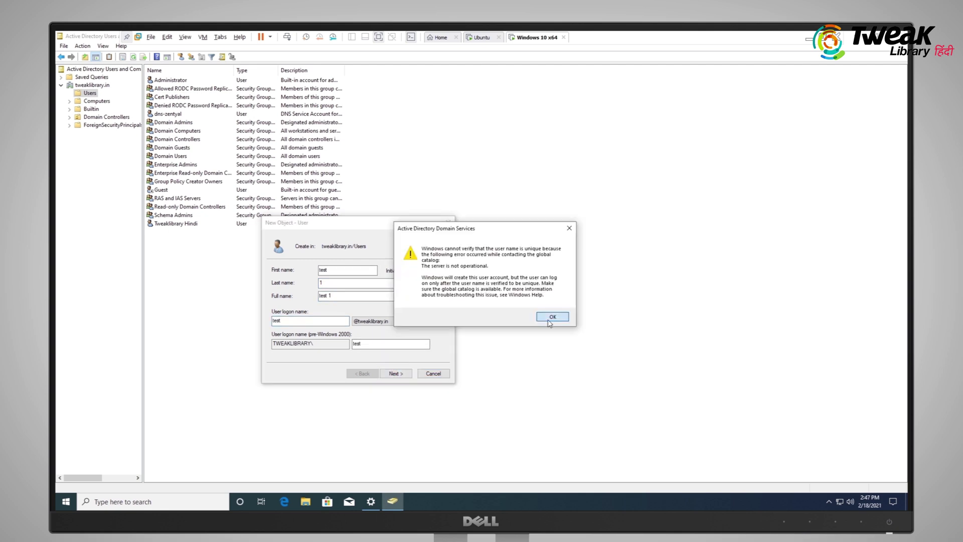
click(552, 317)
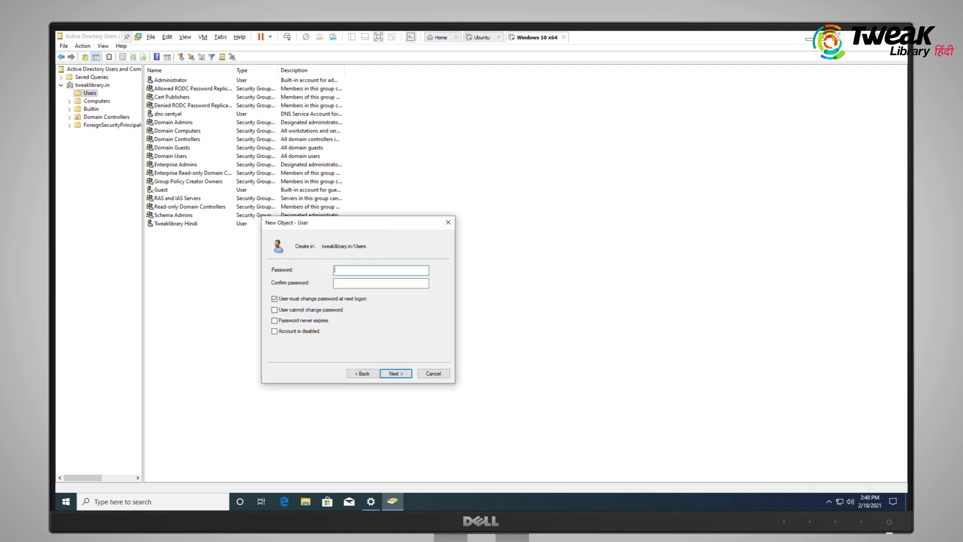
Enter and confirm the user's password, then finish creating 'test 1'
text(•••••••••••••)
key(Tab)
text(•••••••••••••)
click(395, 373)
click(396, 373)
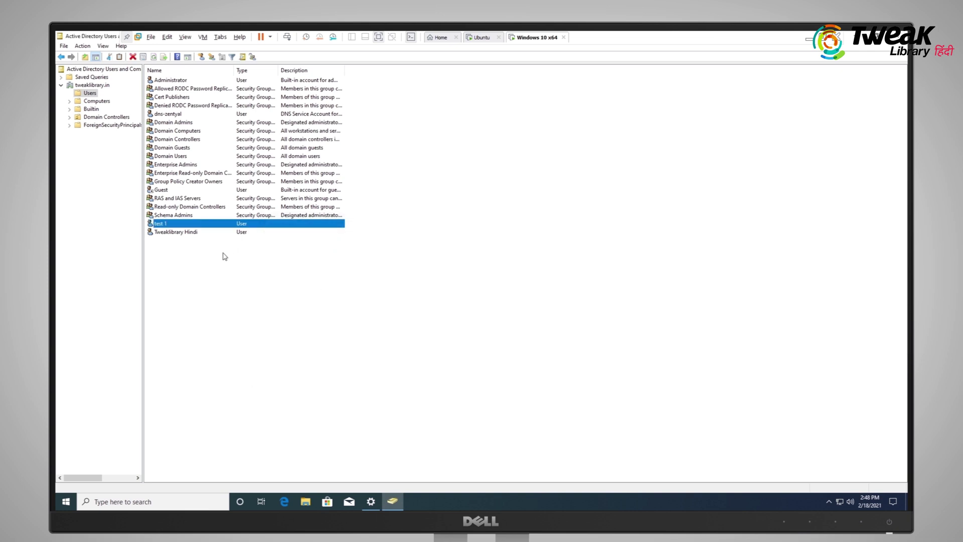